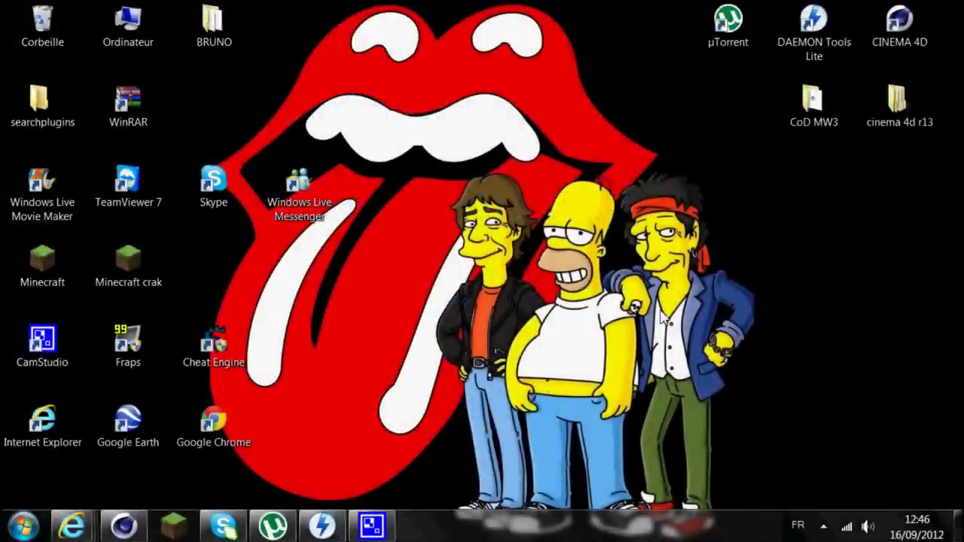
Step: Rearrange the desktop: CINEMA 4D shortcut in the top row, µTorrent and DAEMON Tools Lite moved down
{"action": "left_click_drag", "start_coordinate": [926, 23], "coordinate": [851, 241]}
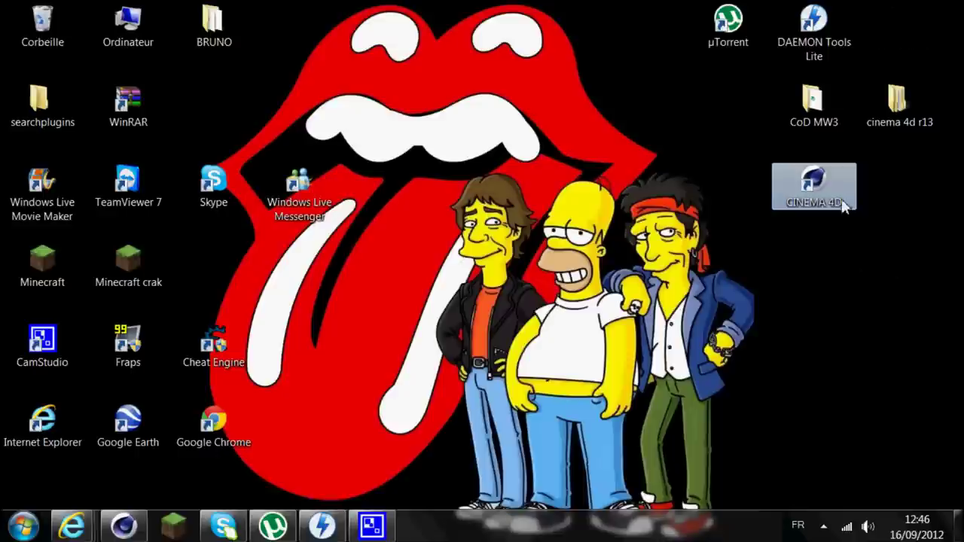
{"action": "left_click_drag", "start_coordinate": [843, 207], "coordinate": [927, 38]}
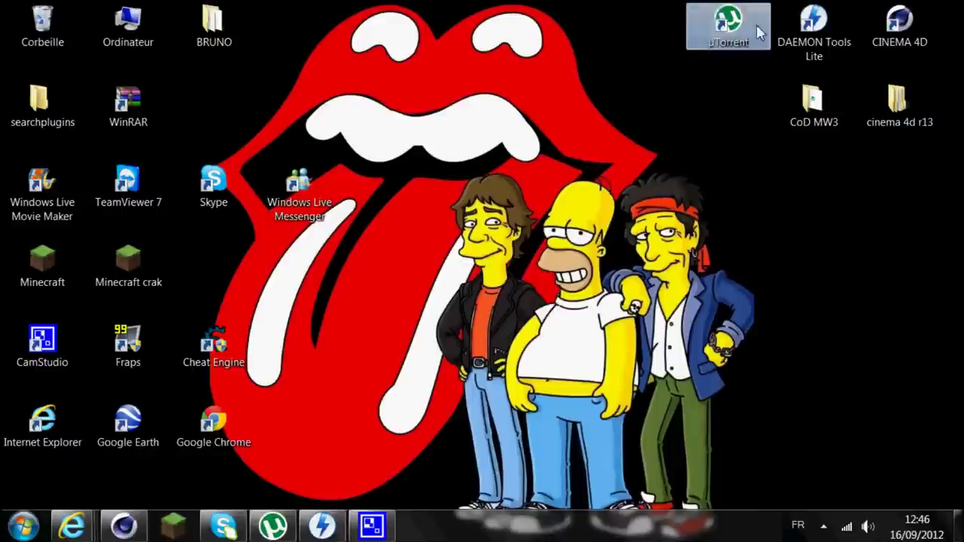
{"action": "left_click_drag", "start_coordinate": [650, 22], "coordinate": [829, 38]}
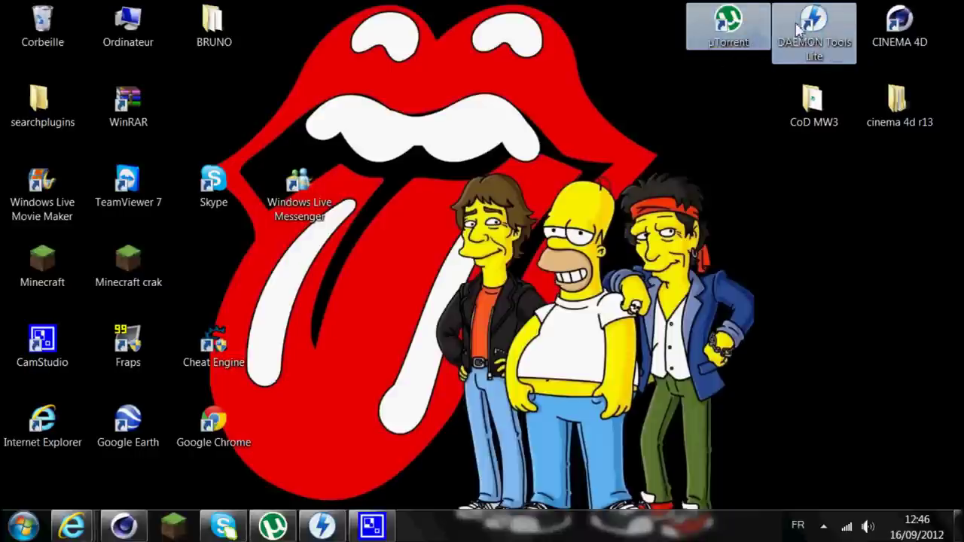
{"action": "mouse_move", "coordinate": [798, 29]}
{"action": "left_mouse_down"}
{"action": "mouse_move", "coordinate": [876, 234]}
{"action": "mouse_move", "coordinate": [742, 81]}
{"action": "left_mouse_up"}
{"action": "left_click", "coordinate": [743, 81]}
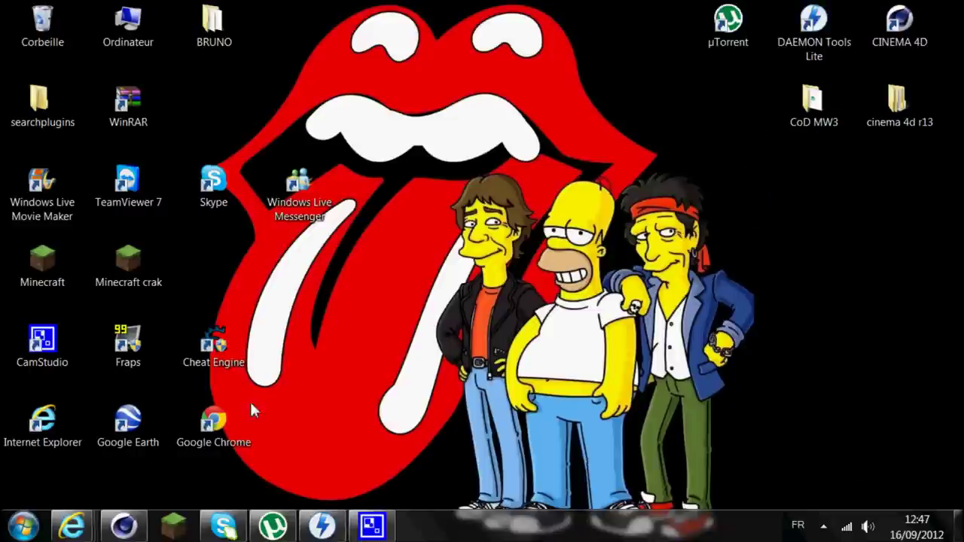
Step: Bring up the µTorrent download page in Internet Explorer and scroll through it
{"action": "mouse_move", "coordinate": [72, 526]}
{"action": "left_click", "coordinate": [125, 452]}
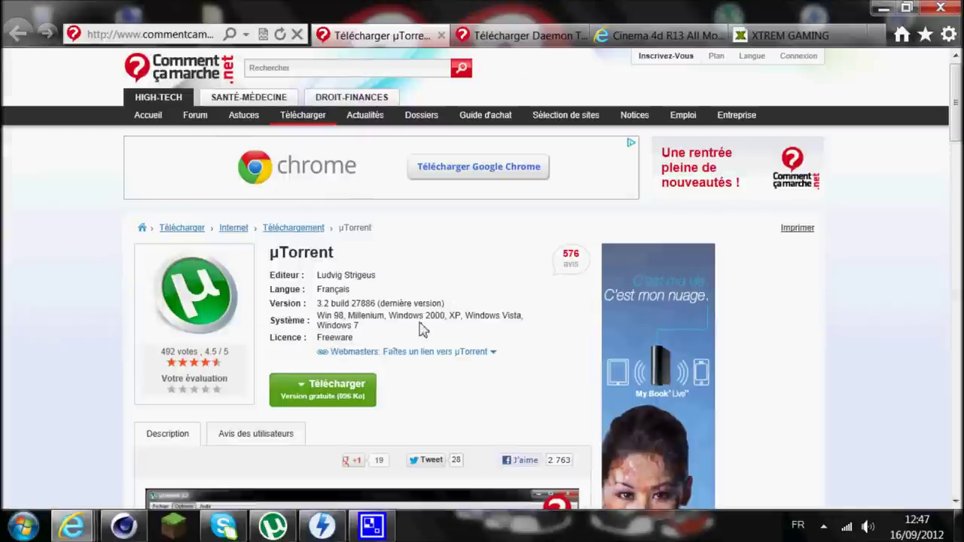
{"action": "scroll", "coordinate": [422, 329], "scroll_direction": "down", "scroll_amount": 3}
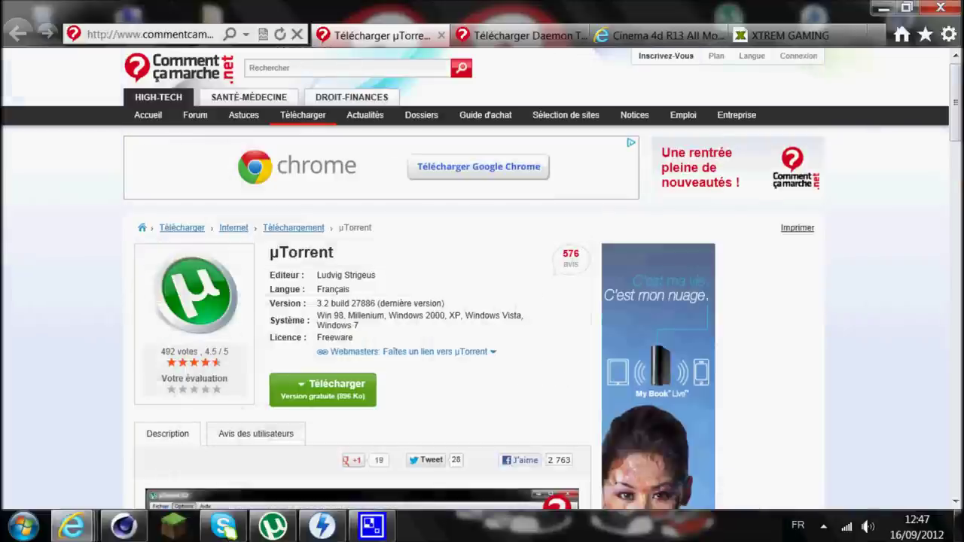
{"action": "left_click_drag", "start_coordinate": [955, 135], "coordinate": [955, 188]}
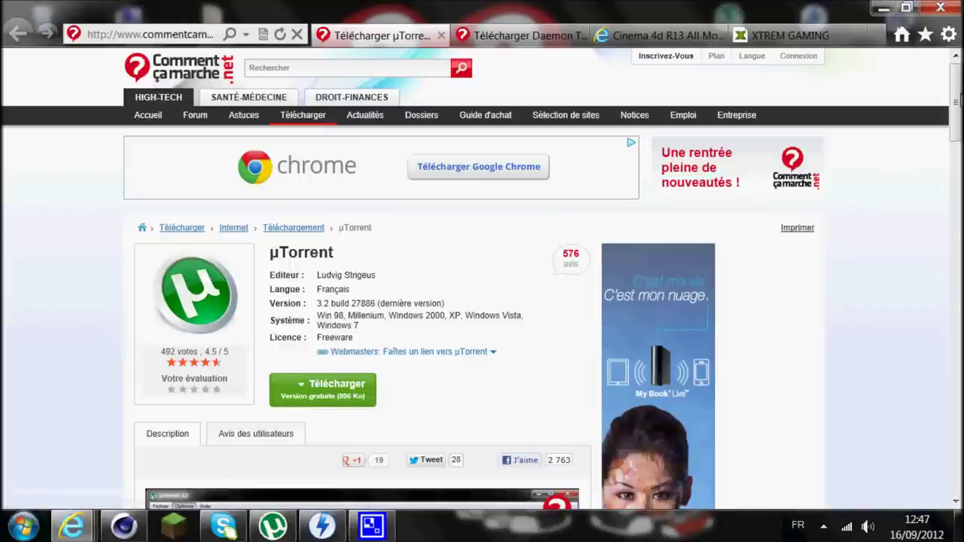
{"action": "scroll", "coordinate": [369, 296], "scroll_direction": "down", "scroll_amount": 3}
{"action": "scroll", "coordinate": [369, 296], "scroll_direction": "down", "scroll_amount": 2}
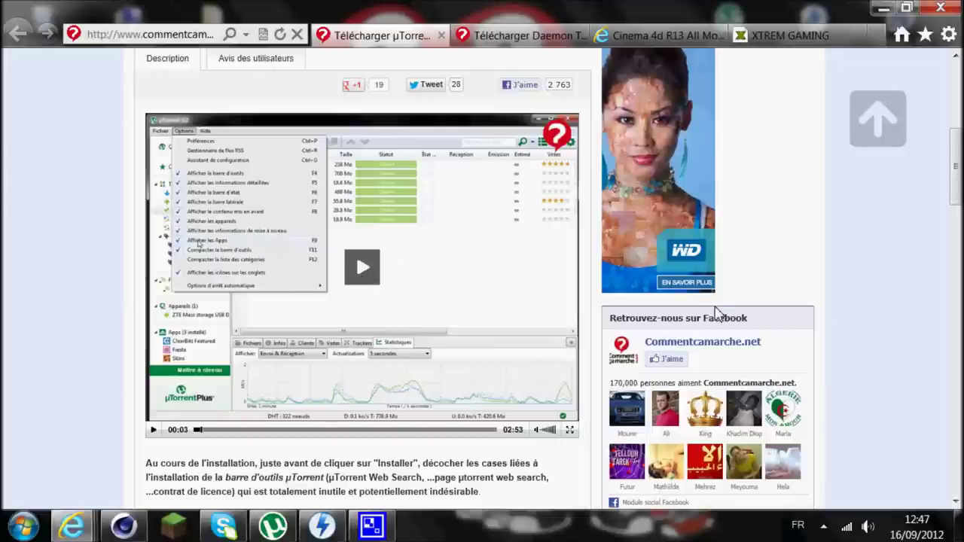
{"action": "scroll", "coordinate": [958, 154], "scroll_direction": "up", "scroll_amount": 5}
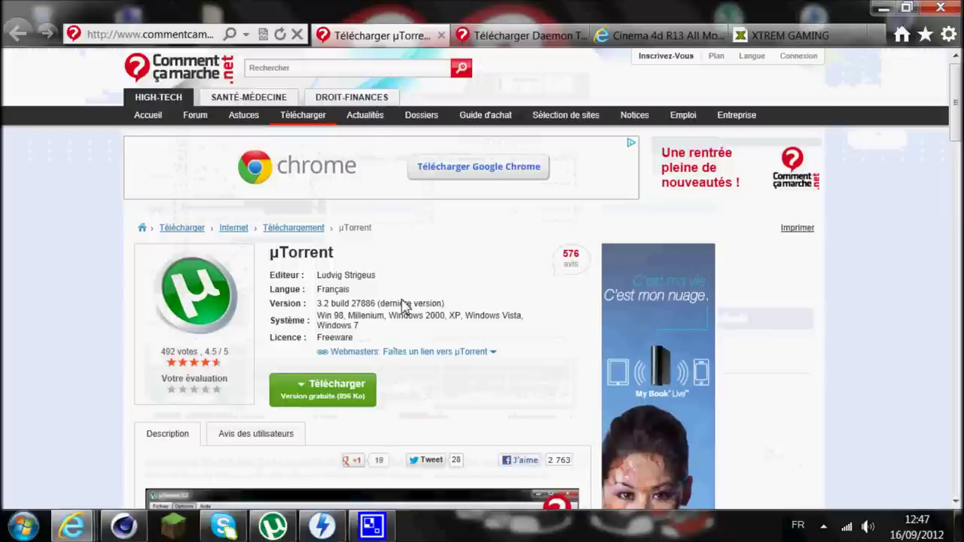
{"action": "left_click", "coordinate": [490, 34]}
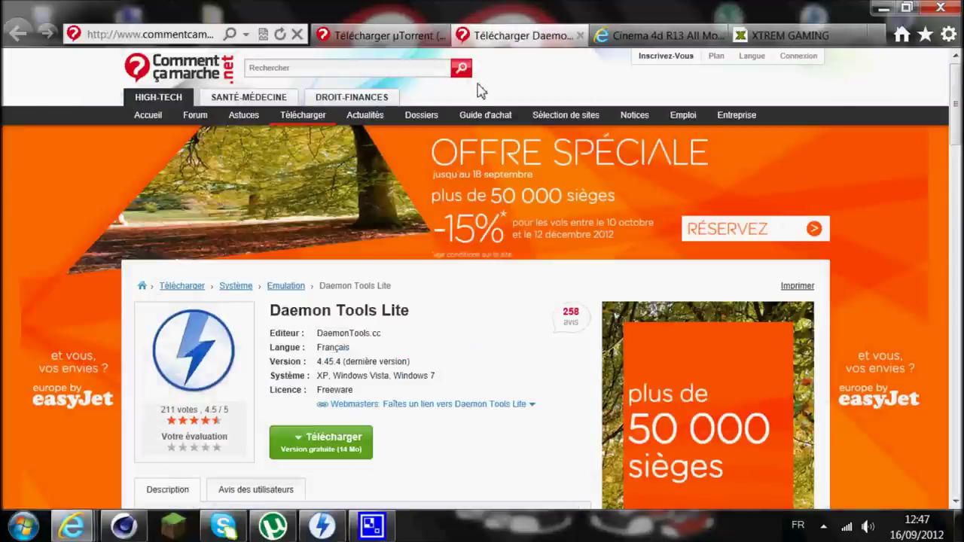
Step: Scroll through the Daemon Tools Lite download page
{"action": "scroll", "coordinate": [469, 310], "scroll_direction": "down", "scroll_amount": 1}
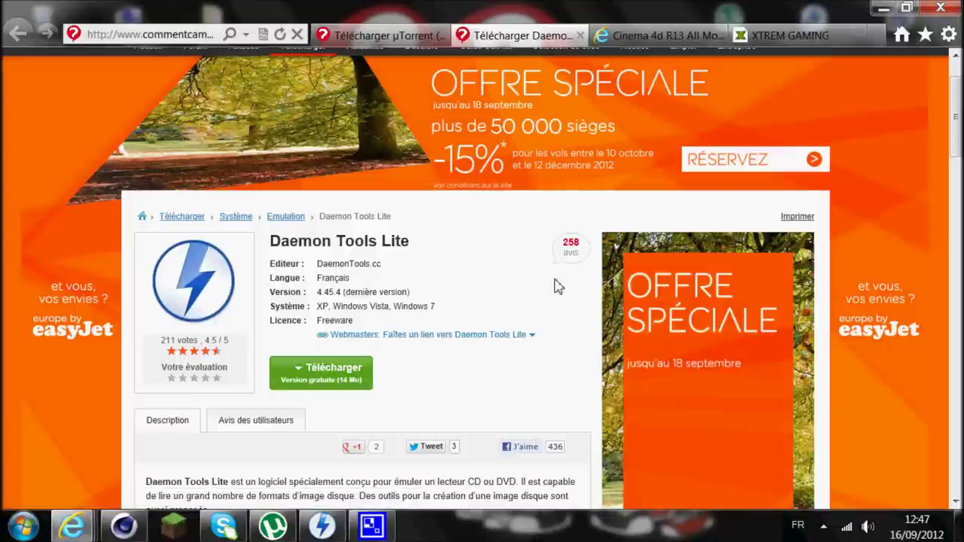
{"action": "left_click_drag", "start_coordinate": [958, 114], "coordinate": [958, 70]}
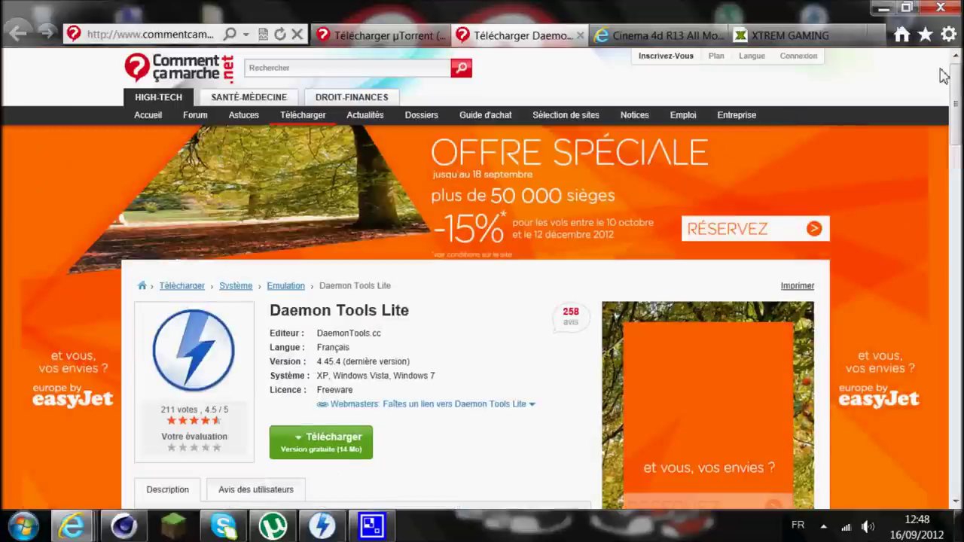
{"action": "mouse_move", "coordinate": [955, 74]}
{"action": "left_mouse_down"}
{"action": "mouse_move", "coordinate": [957, 87]}
{"action": "mouse_move", "coordinate": [778, 75]}
{"action": "left_mouse_up"}
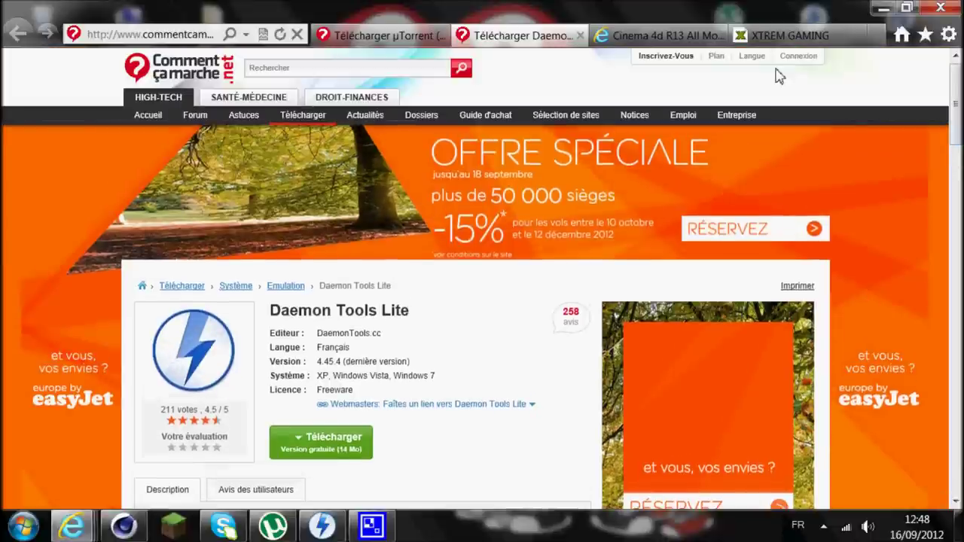
{"action": "scroll", "coordinate": [528, 254], "scroll_direction": "down", "scroll_amount": 2}
{"action": "scroll", "coordinate": [528, 243], "scroll_direction": "down", "scroll_amount": 2}
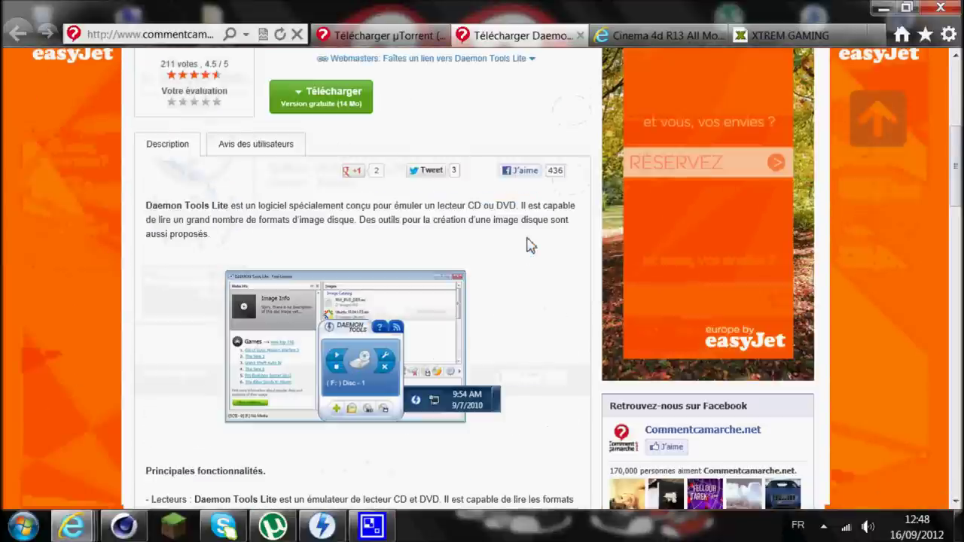
{"action": "scroll", "coordinate": [512, 248], "scroll_direction": "up", "scroll_amount": 4}
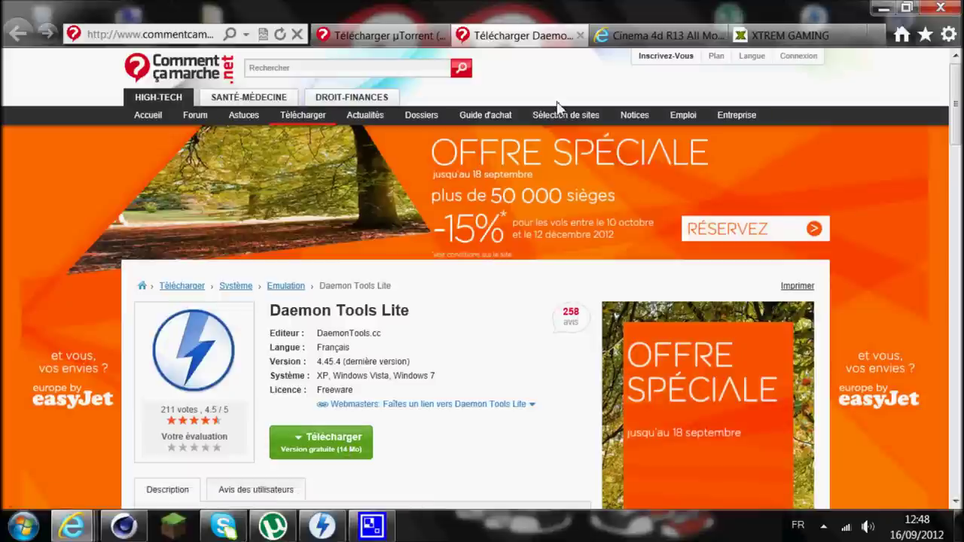
{"action": "left_click", "coordinate": [662, 42]}
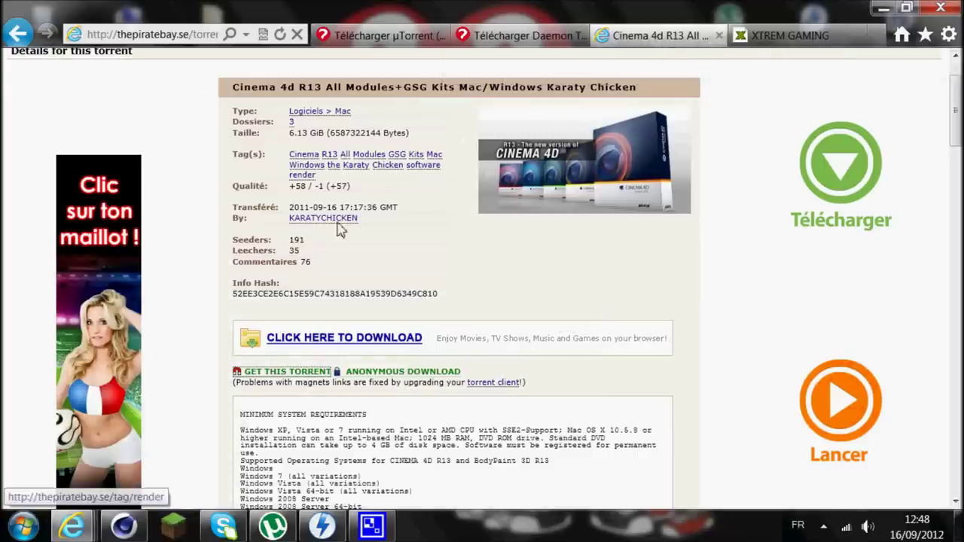
Step: Flip back and forth between the µTorrent and Daemon Tools download tabs
{"action": "scroll", "coordinate": [336, 233], "scroll_direction": "up", "scroll_amount": 1}
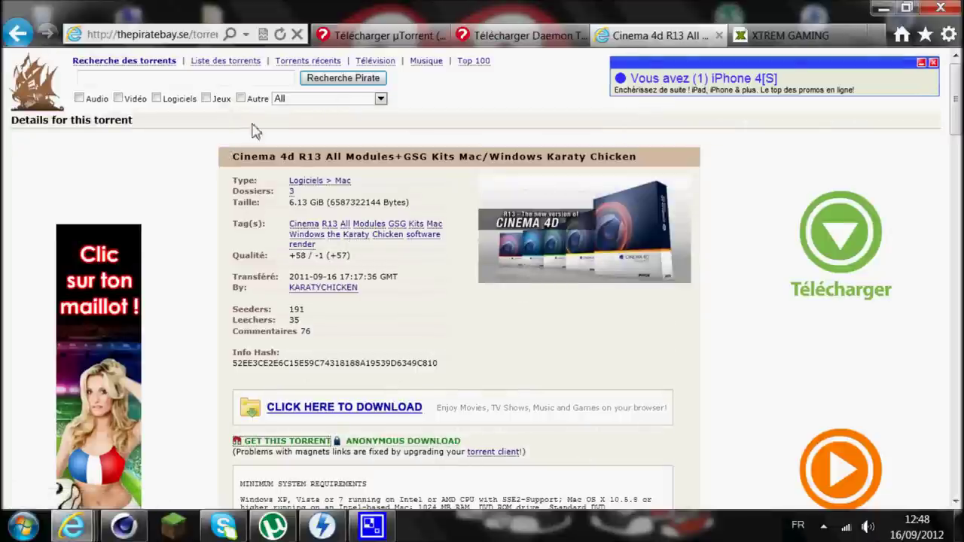
{"action": "mouse_move", "coordinate": [955, 99]}
{"action": "left_mouse_down"}
{"action": "mouse_move", "coordinate": [957, 198]}
{"action": "mouse_move", "coordinate": [951, 105]}
{"action": "left_mouse_up"}
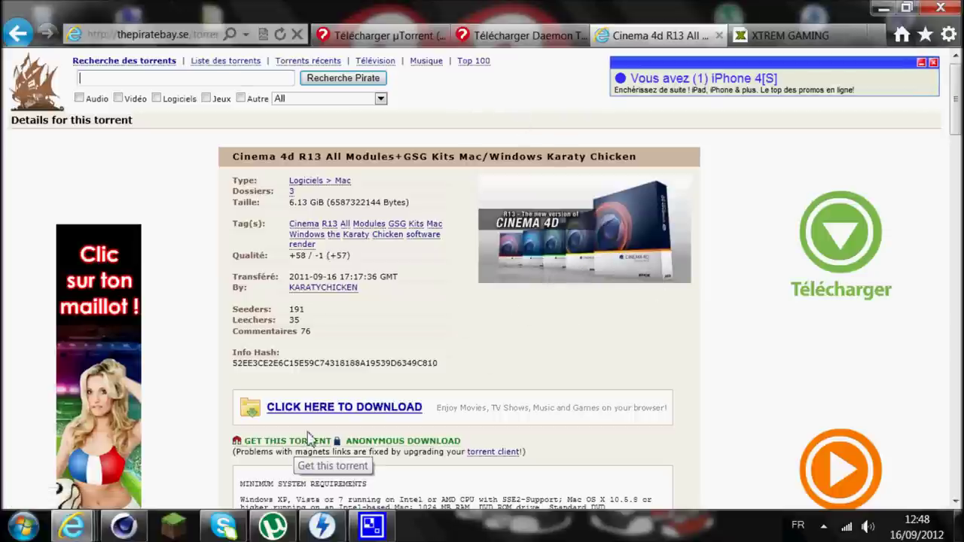
{"action": "left_click", "coordinate": [391, 35]}
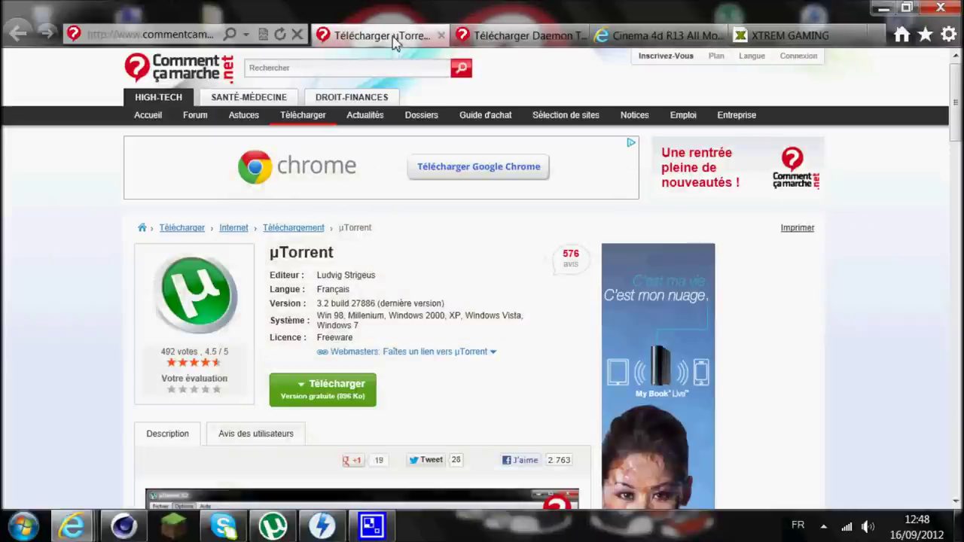
{"action": "key", "text": "ctrl+Tab"}
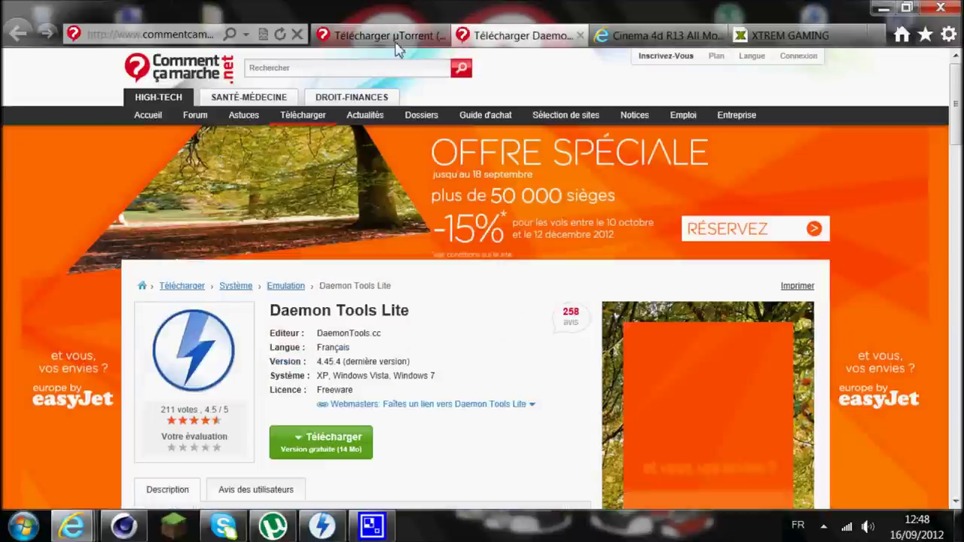
{"action": "left_click", "coordinate": [397, 40]}
{"action": "key", "text": "ctrl+Tab"}
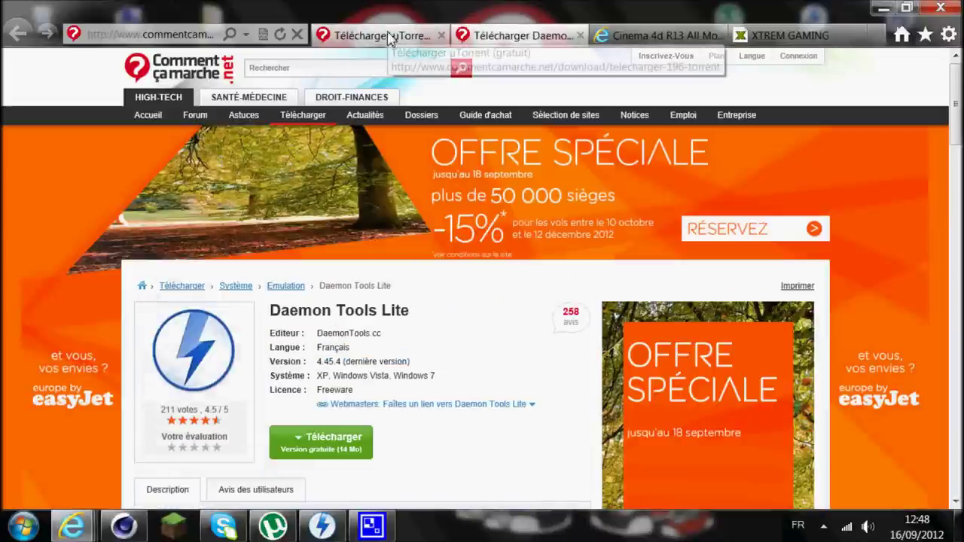
{"action": "left_click", "coordinate": [389, 37]}
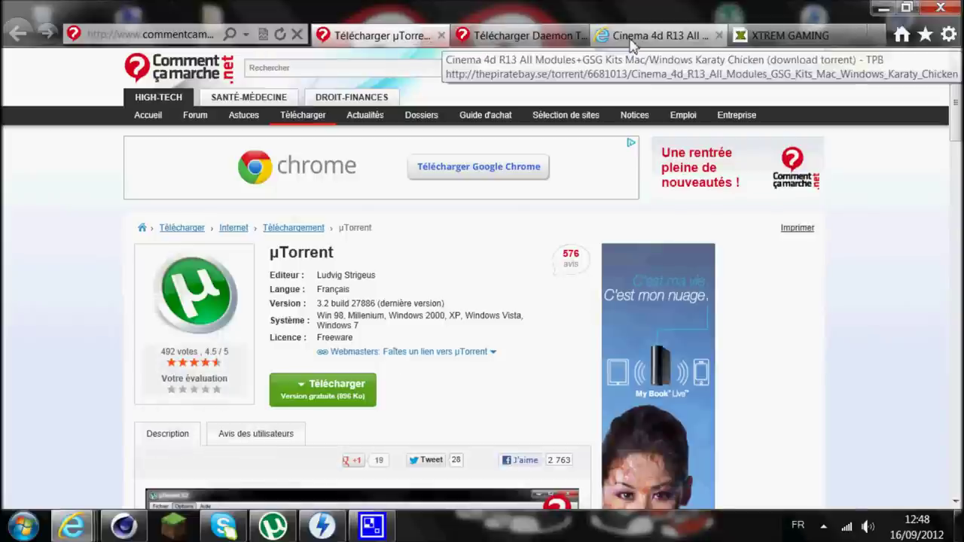
Step: On the Cinema 4d R13 torrent page, highlight the 6.13 GiB size and fetch its magnet link
{"action": "left_click", "coordinate": [633, 39]}
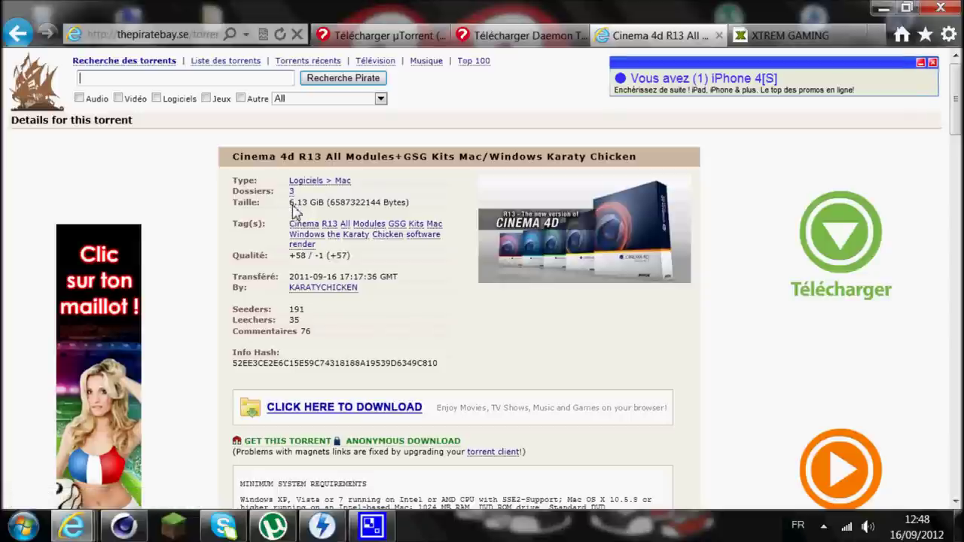
{"action": "mouse_move", "coordinate": [293, 211]}
{"action": "left_mouse_down"}
{"action": "mouse_move", "coordinate": [325, 205]}
{"action": "mouse_move", "coordinate": [207, 229]}
{"action": "left_mouse_up"}
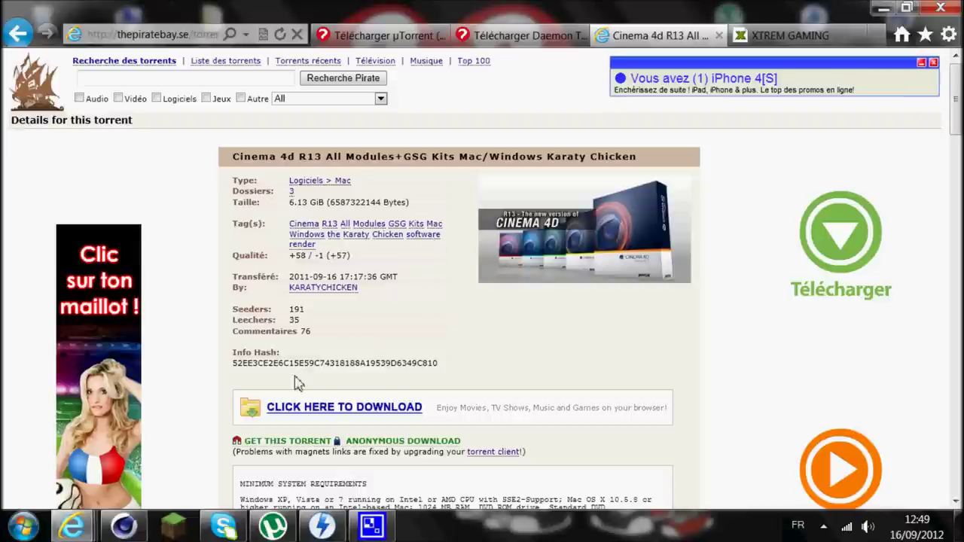
{"action": "scroll", "coordinate": [431, 419], "scroll_direction": "down", "scroll_amount": 2}
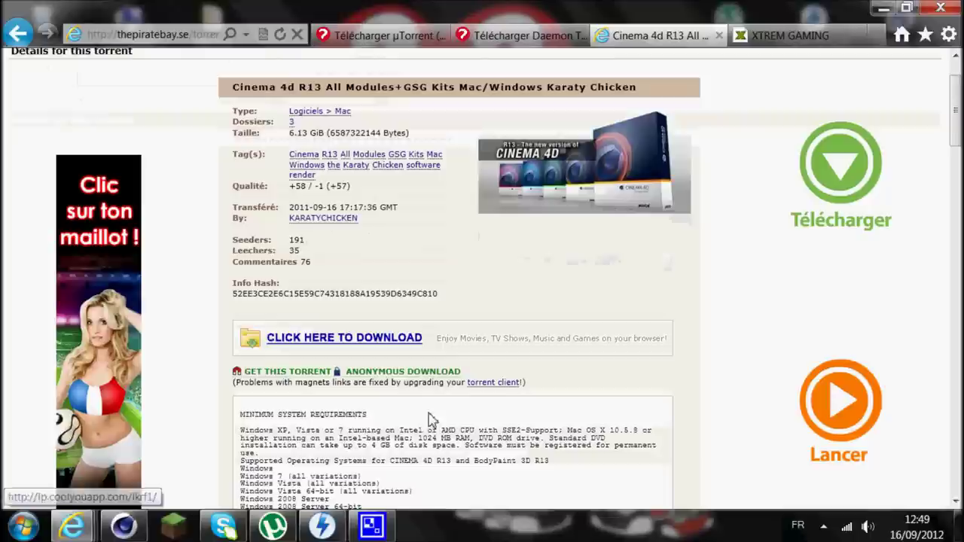
{"action": "left_click", "coordinate": [265, 373]}
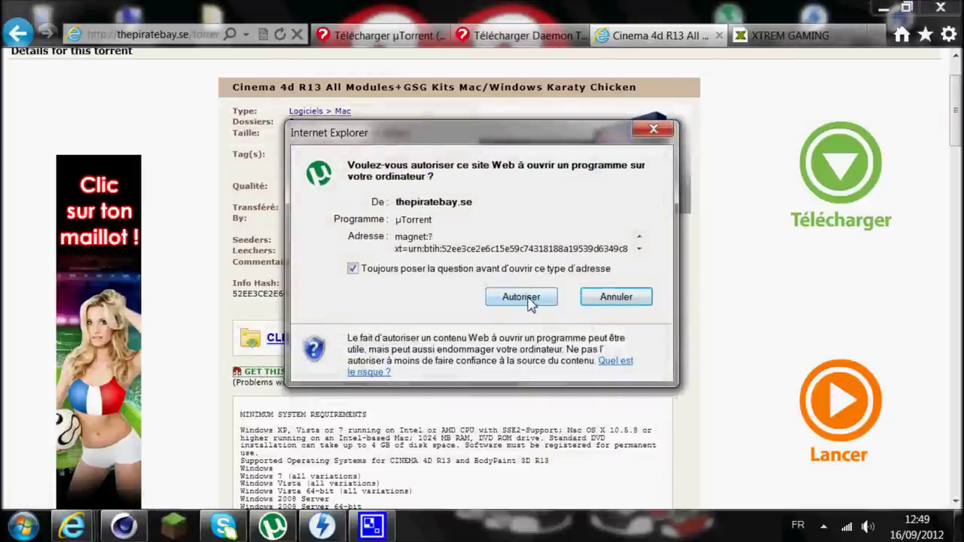
Step: Allow µTorrent to open the Cinema 4d R13 magnet link in both browser security prompts
{"action": "left_click", "coordinate": [537, 302]}
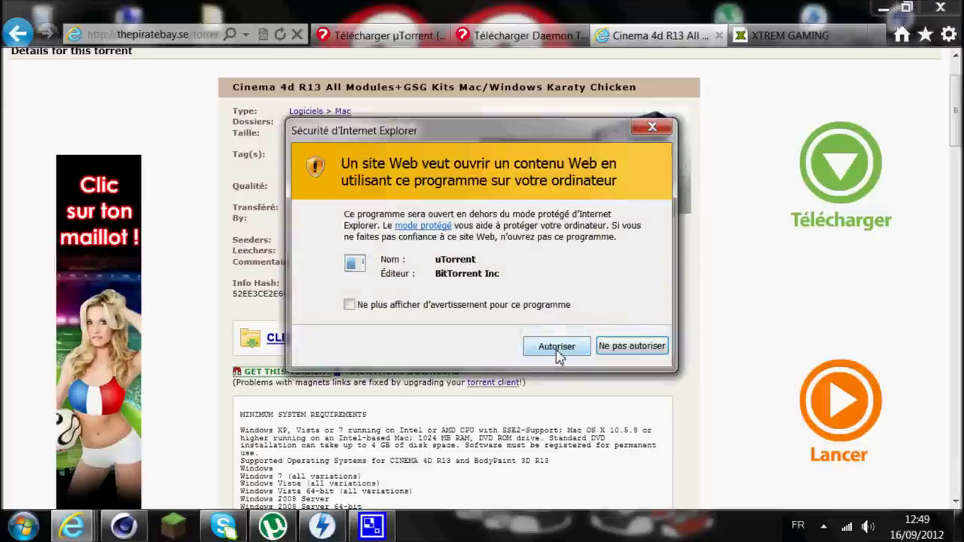
{"action": "left_click", "coordinate": [558, 346]}
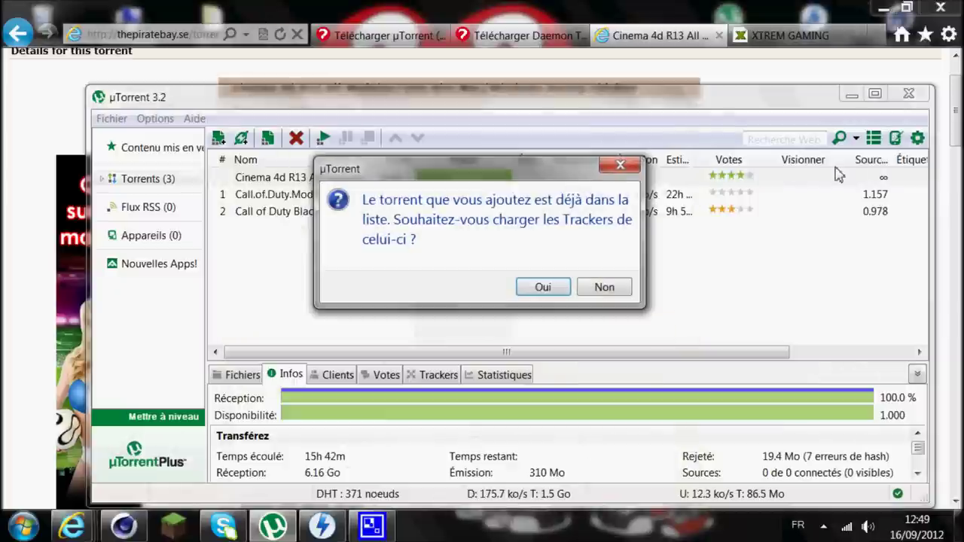
Step: Confirm loading trackers for the already-listed torrent, then briefly minimize and restore µTorrent
{"action": "left_click", "coordinate": [548, 285]}
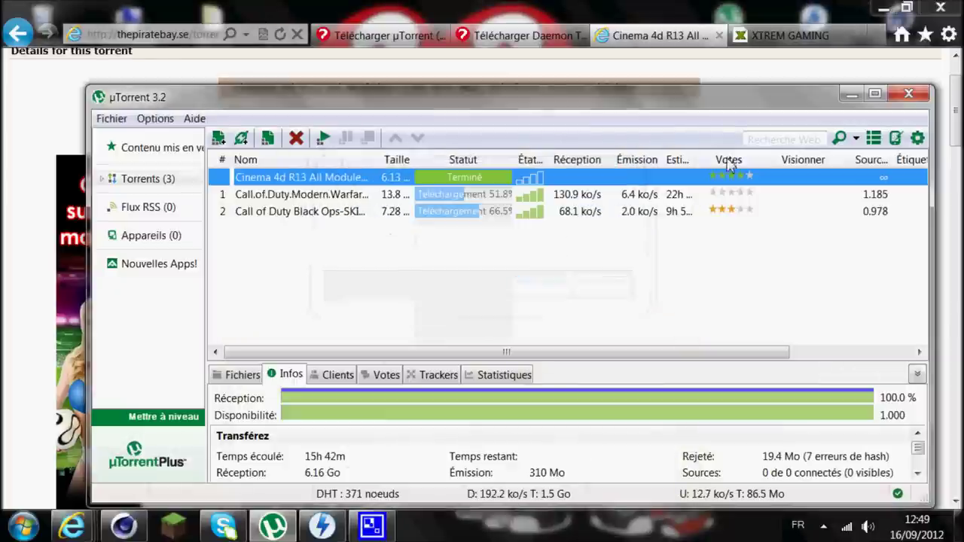
{"action": "left_click", "coordinate": [851, 95]}
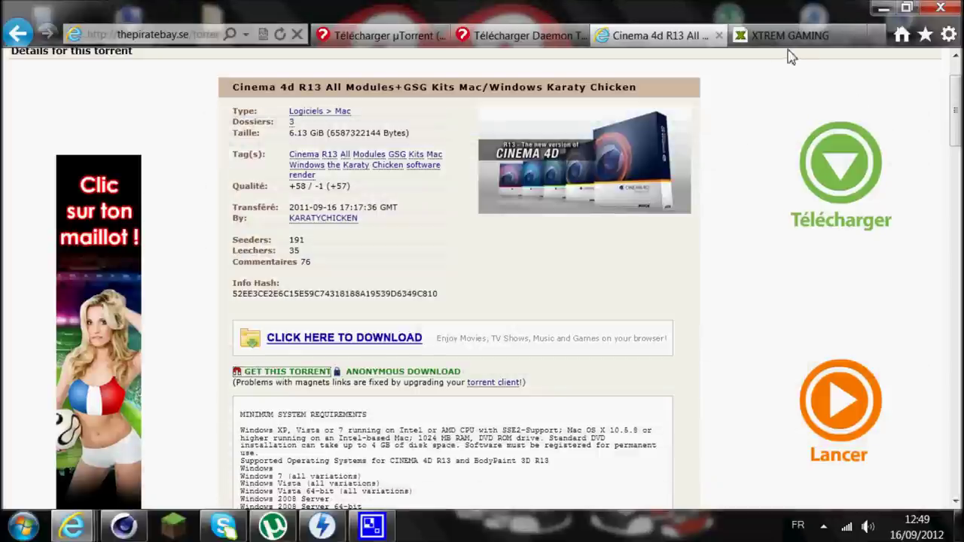
{"action": "left_click", "coordinate": [273, 526]}
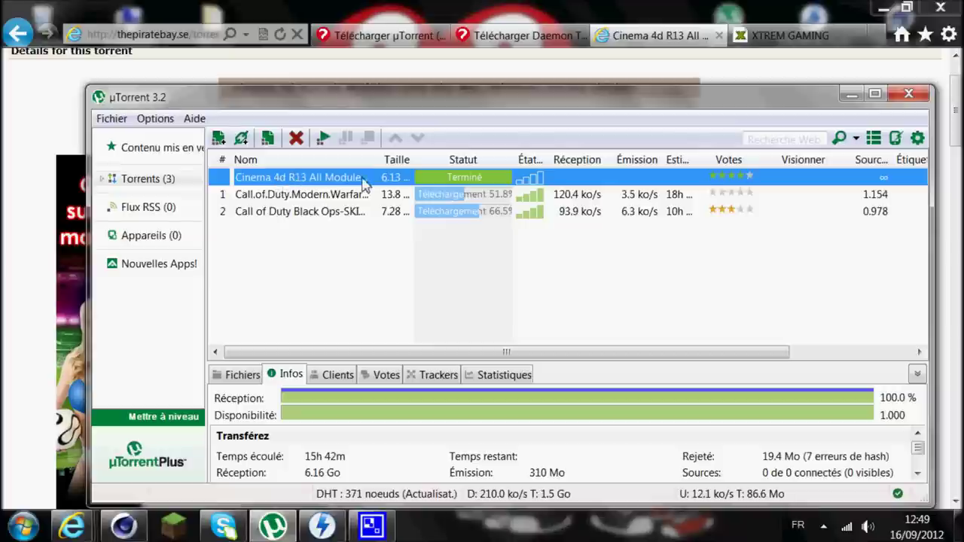
Step: Review the Cinema 4d R13, Modern Warfare and Black Ops download details, then minimize µTorrent
{"action": "left_click", "coordinate": [257, 197]}
{"action": "left_click", "coordinate": [273, 213]}
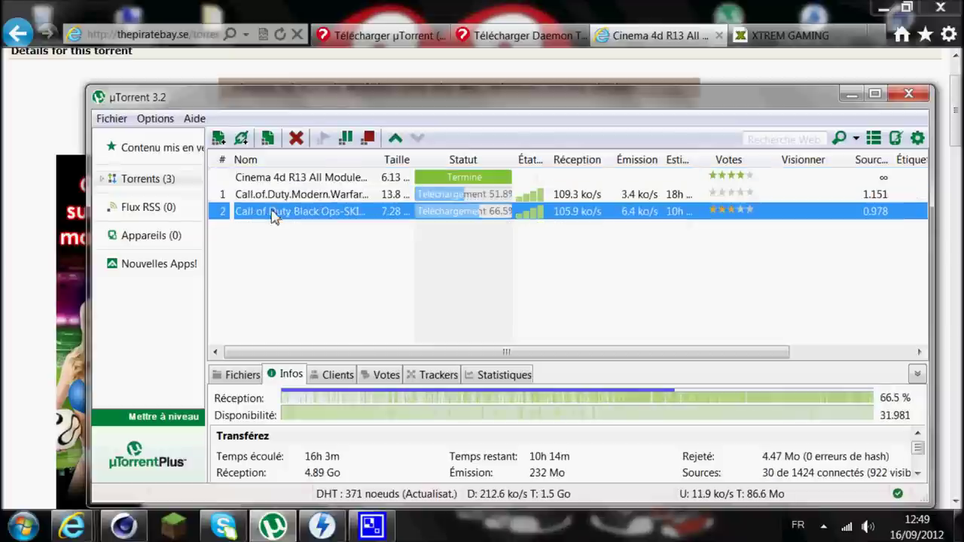
{"action": "left_click", "coordinate": [299, 181]}
{"action": "left_click", "coordinate": [305, 196]}
{"action": "left_click", "coordinate": [305, 212]}
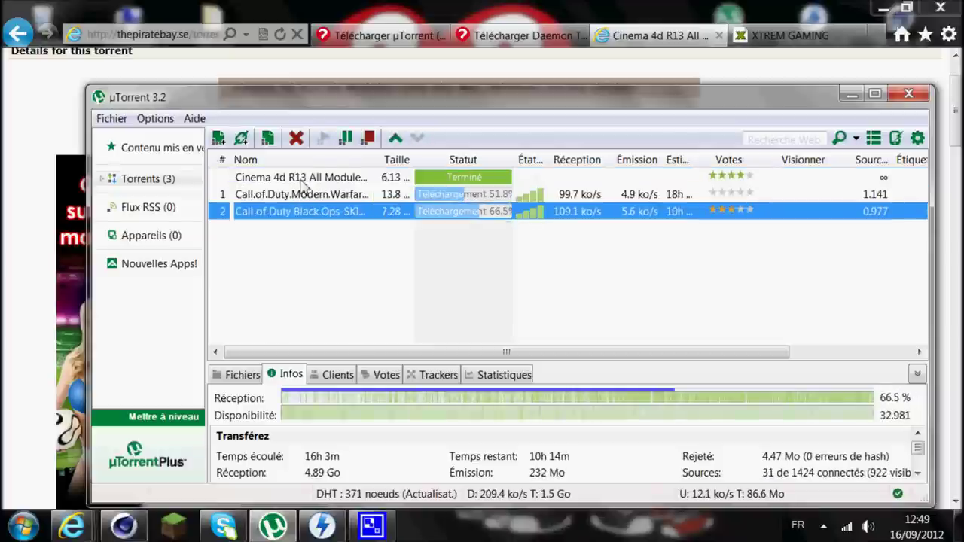
{"action": "left_click", "coordinate": [303, 179]}
{"action": "left_click", "coordinate": [849, 95]}
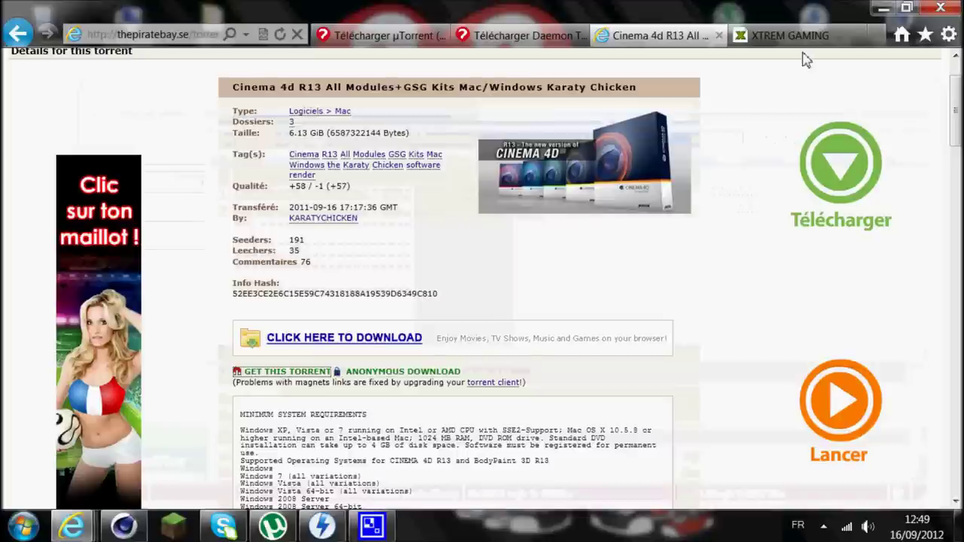
{"action": "left_click", "coordinate": [800, 40]}
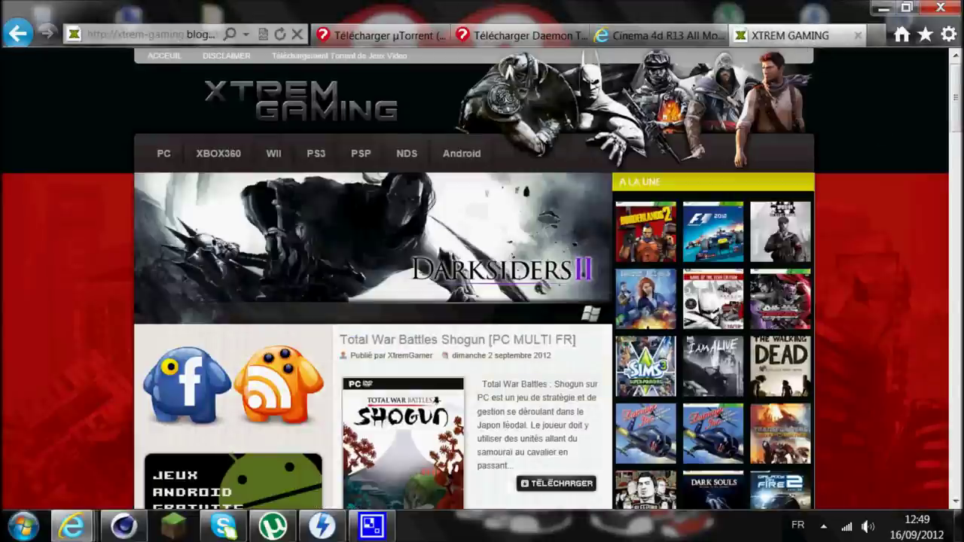
Step: Scroll through the XTREM GAMING homepage's game posts, glancing back at the Cinema 4d tab
{"action": "scroll", "coordinate": [267, 113], "scroll_direction": "down", "scroll_amount": 2}
{"action": "scroll", "coordinate": [268, 113], "scroll_direction": "up", "scroll_amount": 2}
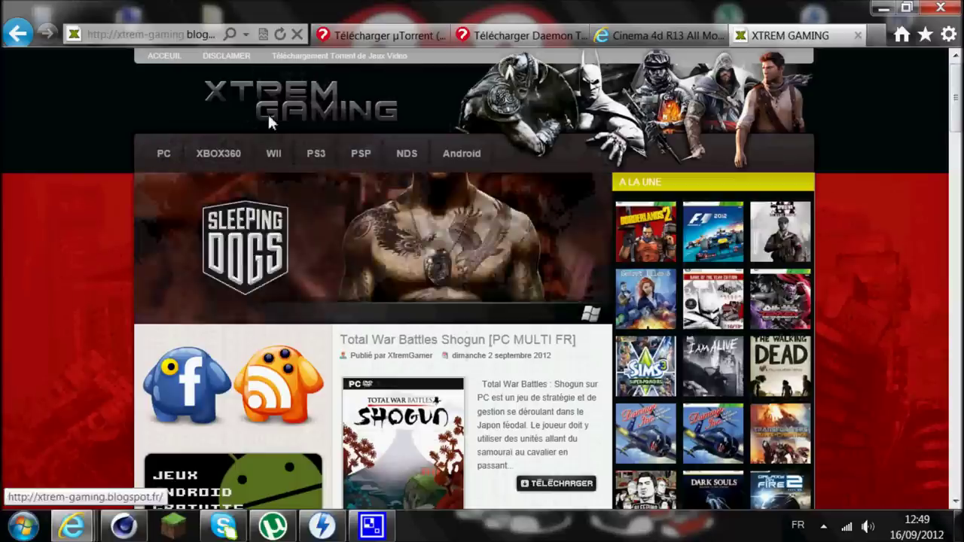
{"action": "scroll", "coordinate": [646, 158], "scroll_direction": "down", "scroll_amount": 3}
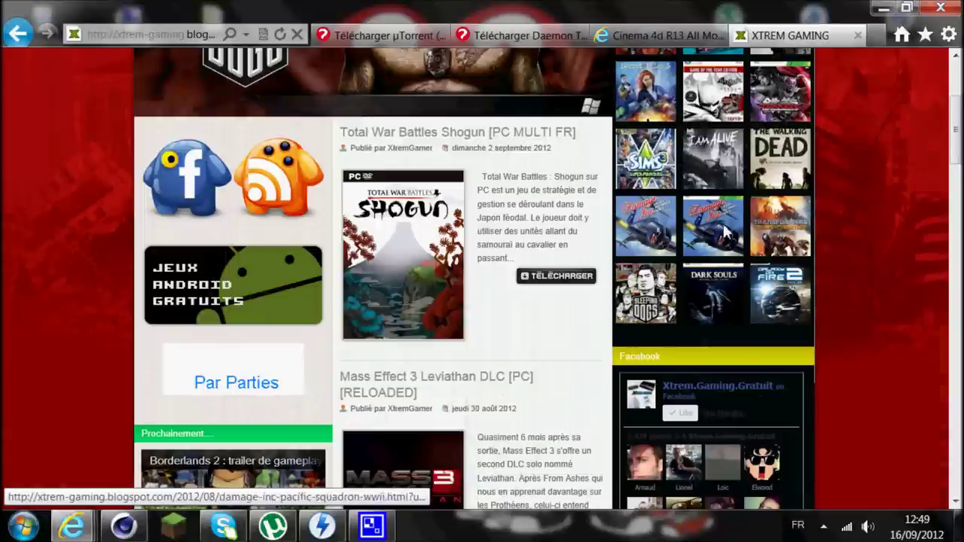
{"action": "scroll", "coordinate": [708, 226], "scroll_direction": "up", "scroll_amount": 1}
{"action": "scroll", "coordinate": [693, 226], "scroll_direction": "down", "scroll_amount": 1}
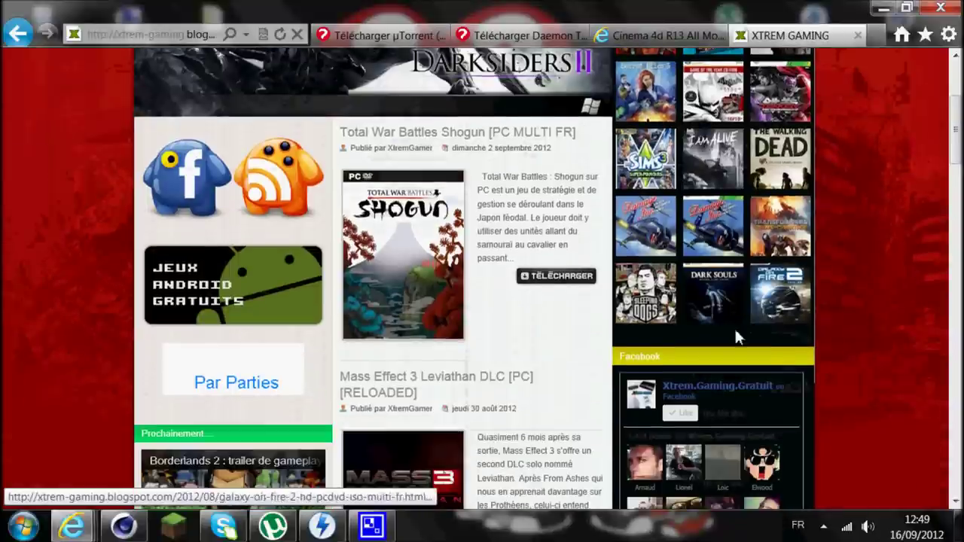
{"action": "scroll", "coordinate": [723, 332], "scroll_direction": "down", "scroll_amount": 1}
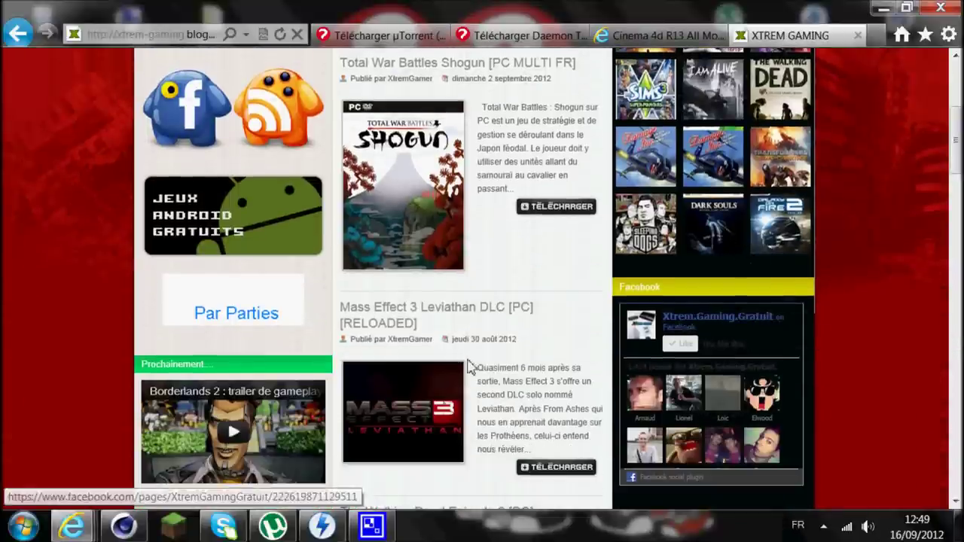
{"action": "scroll", "coordinate": [469, 366], "scroll_direction": "up", "scroll_amount": 4}
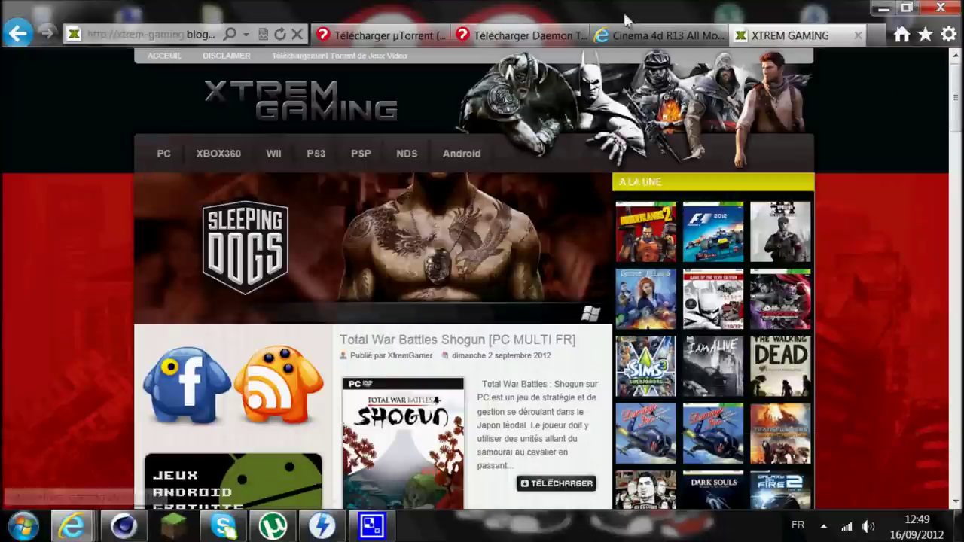
{"action": "left_click", "coordinate": [656, 35]}
{"action": "left_click", "coordinate": [776, 38]}
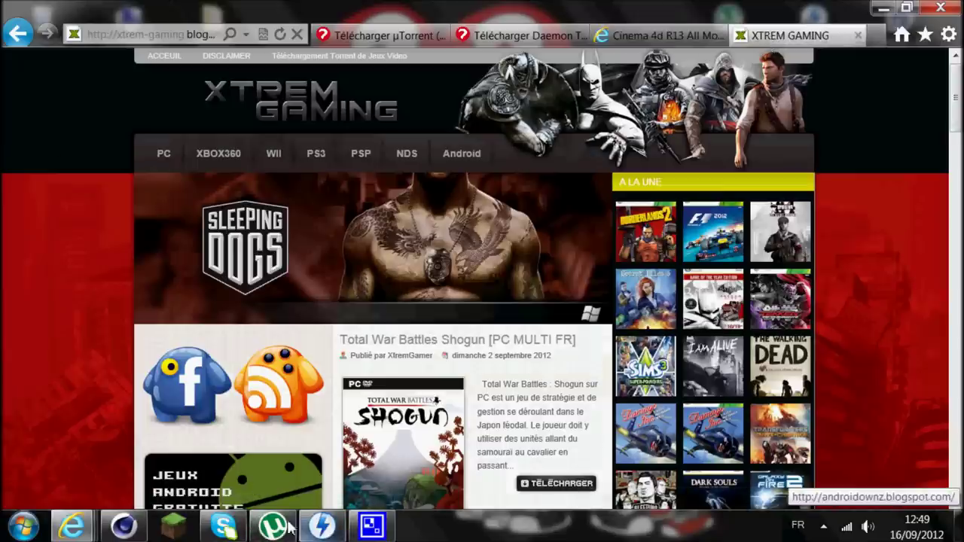
{"action": "left_click", "coordinate": [275, 531]}
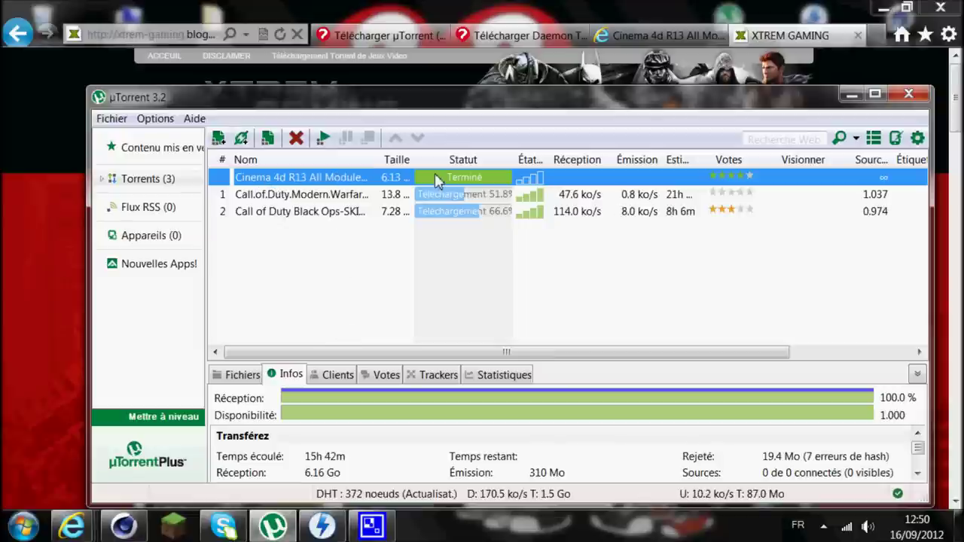
Step: Open the completed Cinema 4d R13 torrent's folder on disk from µTorrent
{"action": "double_click", "coordinate": [480, 184]}
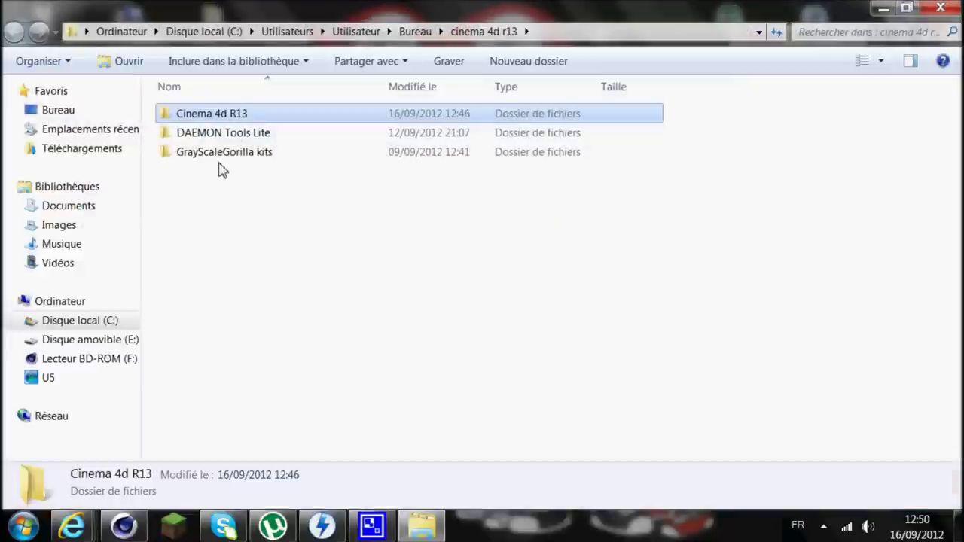
Step: Open the Cinema 4d R13 folder and delete its searchplugins subfolder
{"action": "left_click", "coordinate": [235, 256]}
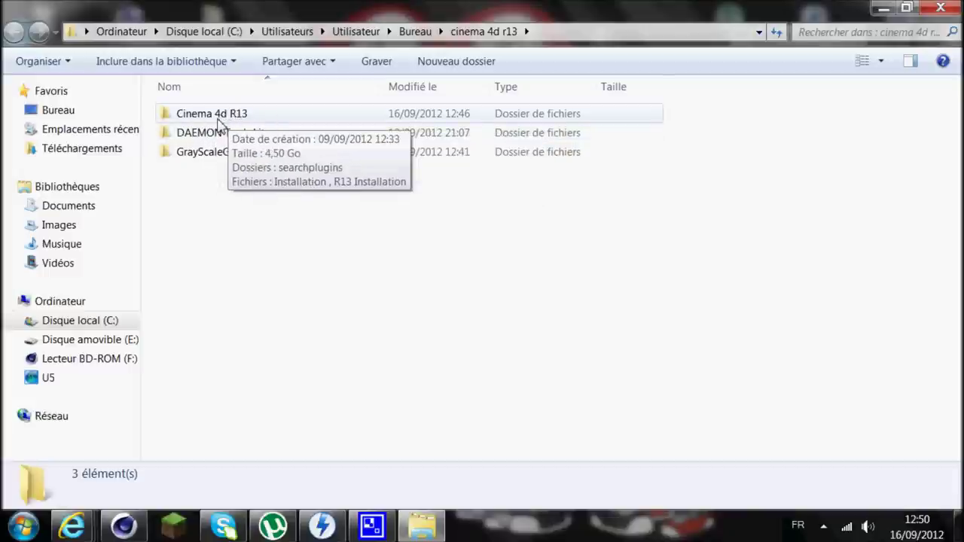
{"action": "double_click", "coordinate": [216, 117]}
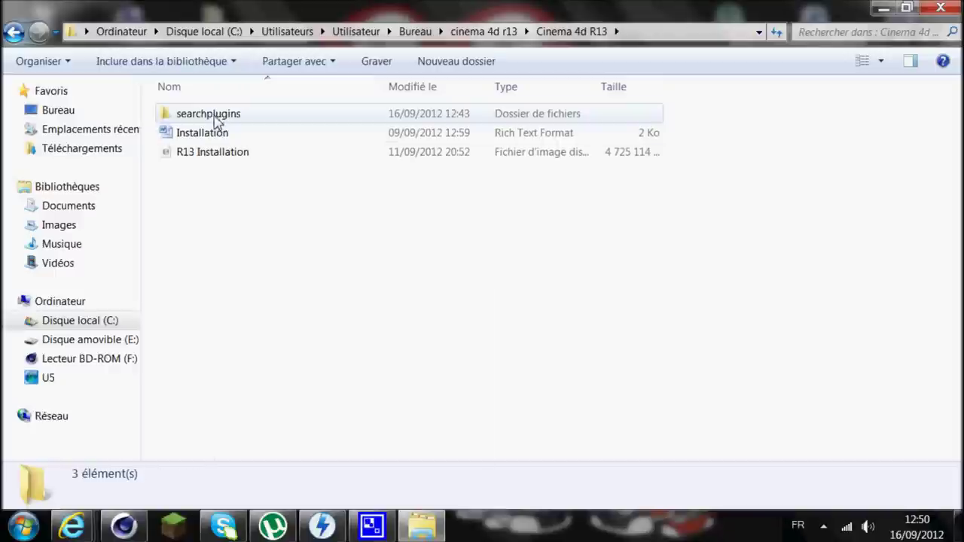
{"action": "right_click", "coordinate": [217, 122]}
{"action": "left_click", "coordinate": [301, 415]}
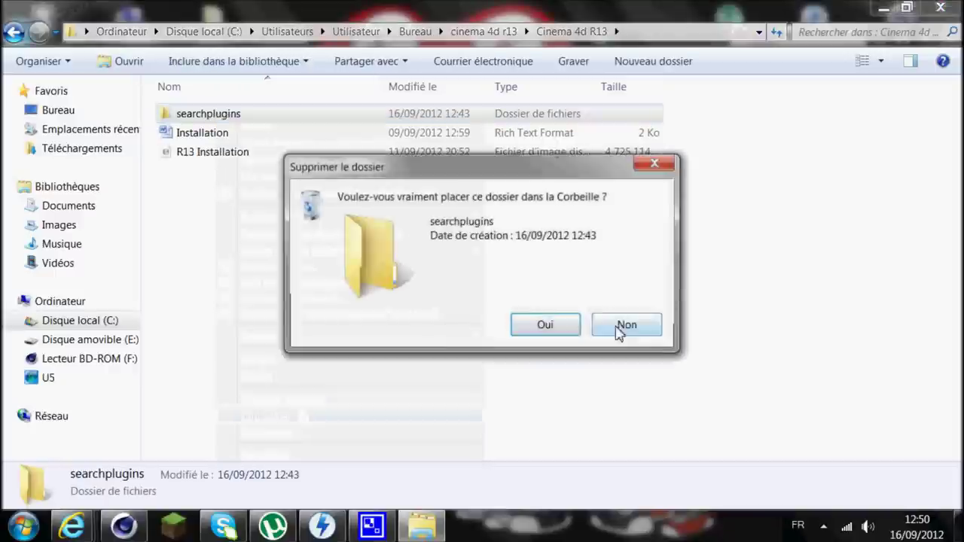
{"action": "left_click", "coordinate": [546, 326]}
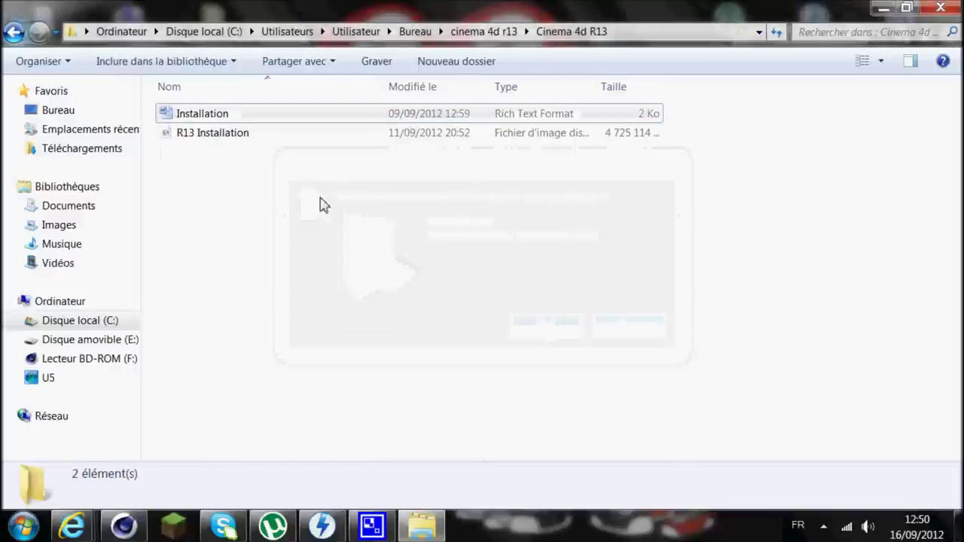
Step: Select and open the Installation notes document
{"action": "left_click_drag", "start_coordinate": [230, 146], "coordinate": [218, 112]}
{"action": "left_click", "coordinate": [233, 202]}
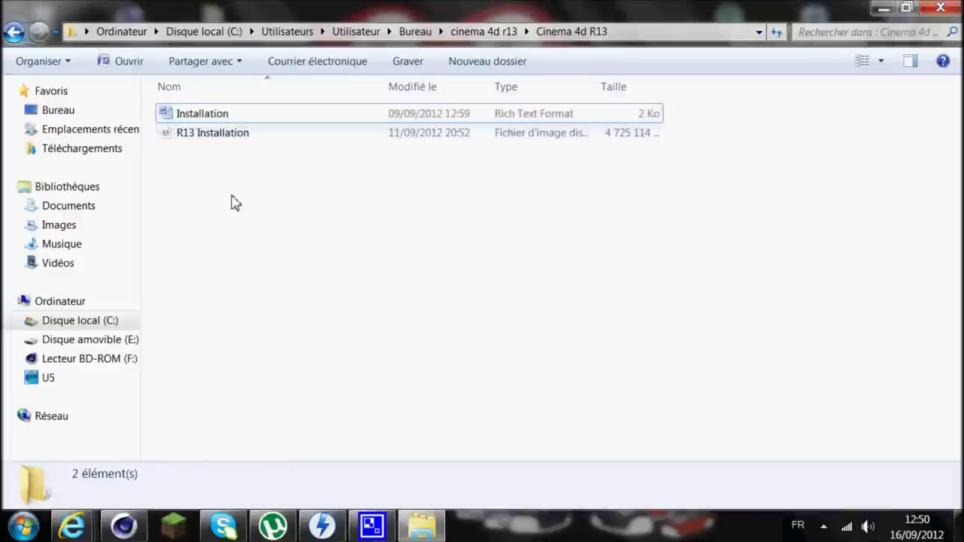
{"action": "left_click", "coordinate": [220, 122]}
{"action": "double_click", "coordinate": [221, 120]}
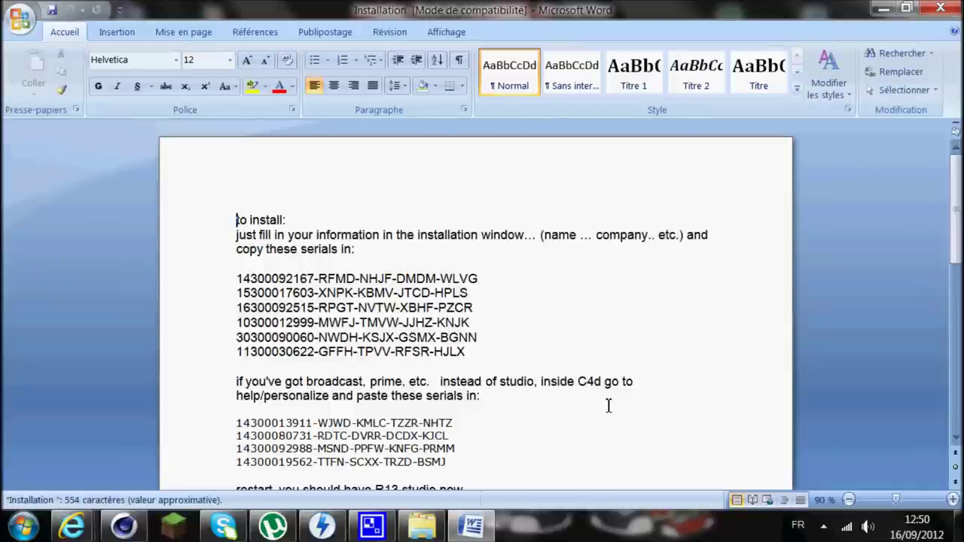
Step: Select all six installation serial numbers in the Word document, then minimize Word
{"action": "scroll", "coordinate": [646, 258], "scroll_direction": "down", "scroll_amount": 2}
{"action": "scroll", "coordinate": [647, 257], "scroll_direction": "down", "scroll_amount": 2}
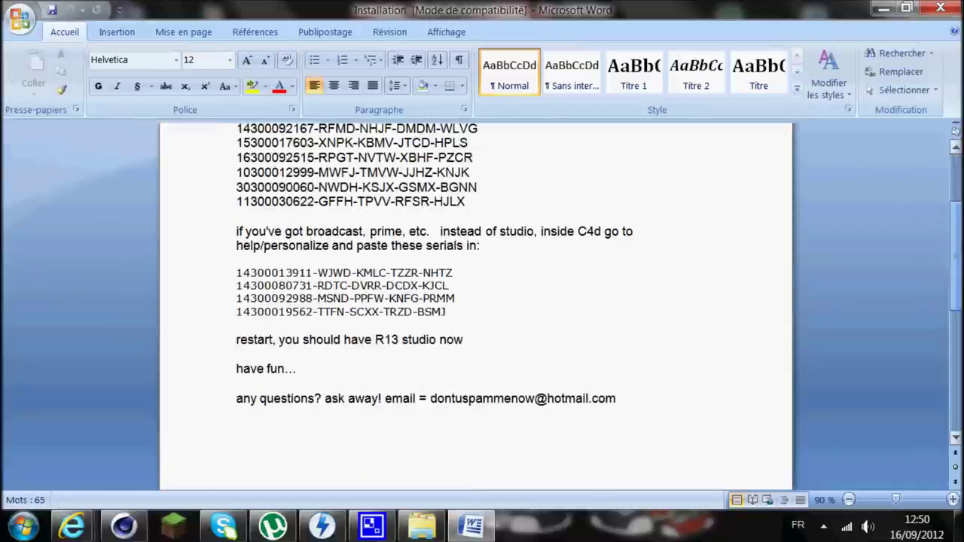
{"action": "scroll", "coordinate": [241, 184], "scroll_direction": "up", "scroll_amount": 3}
{"action": "left_click_drag", "start_coordinate": [237, 247], "coordinate": [470, 321]}
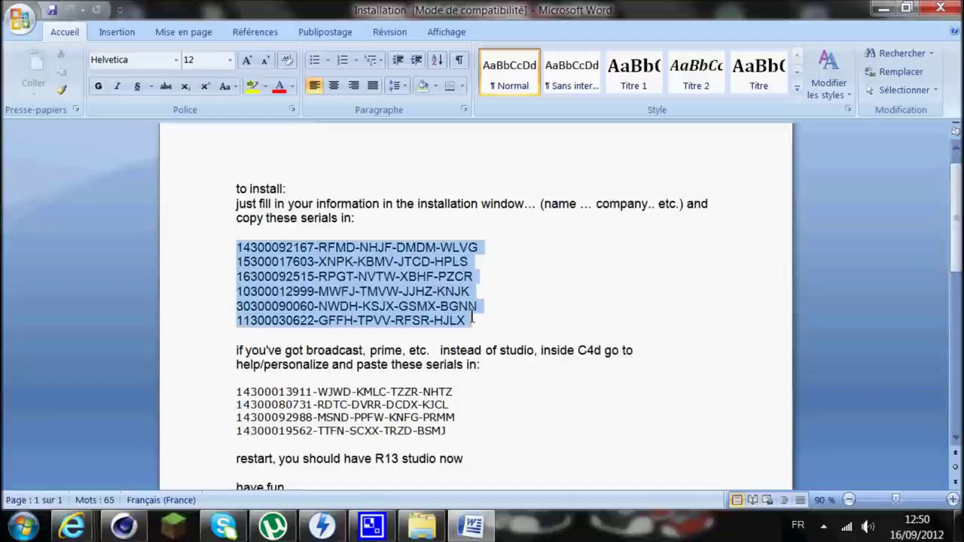
{"action": "left_click", "coordinate": [626, 226]}
{"action": "left_click_drag", "start_coordinate": [473, 323], "coordinate": [237, 246]}
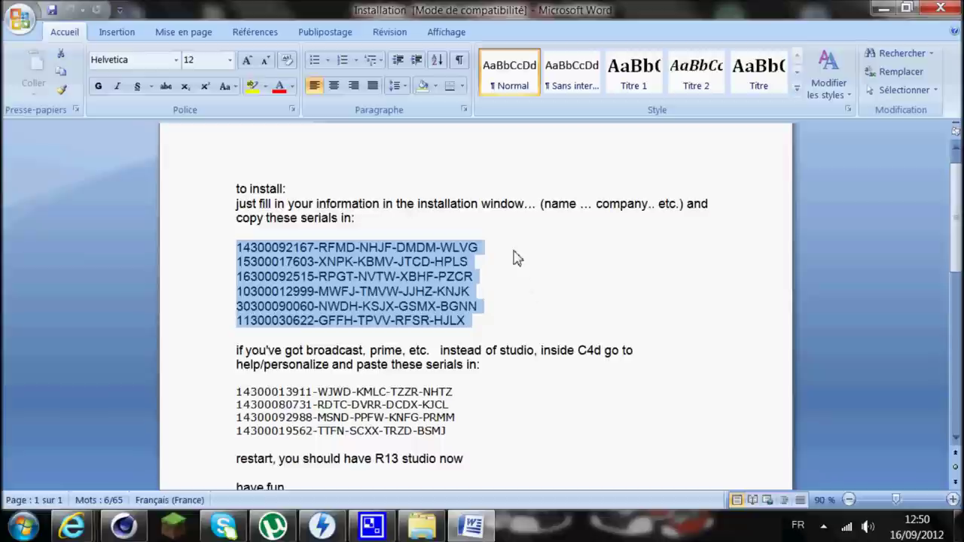
{"action": "left_click", "coordinate": [881, 10]}
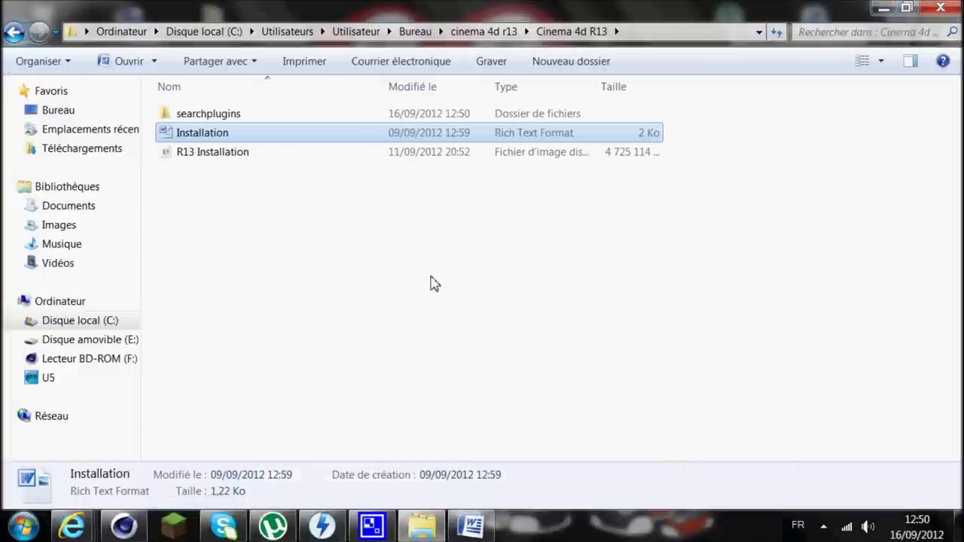
{"action": "left_click", "coordinate": [328, 265]}
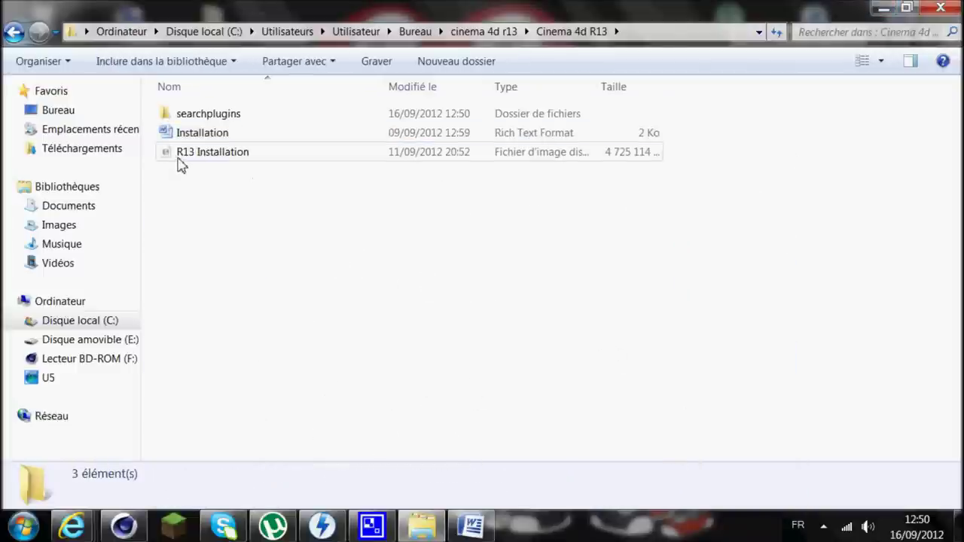
{"action": "left_click", "coordinate": [220, 155]}
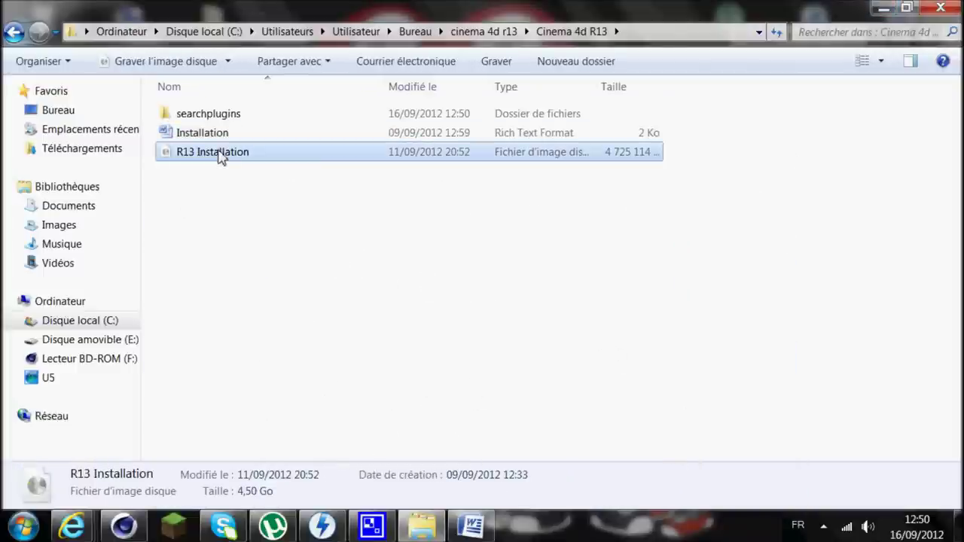
{"action": "double_click", "coordinate": [220, 156]}
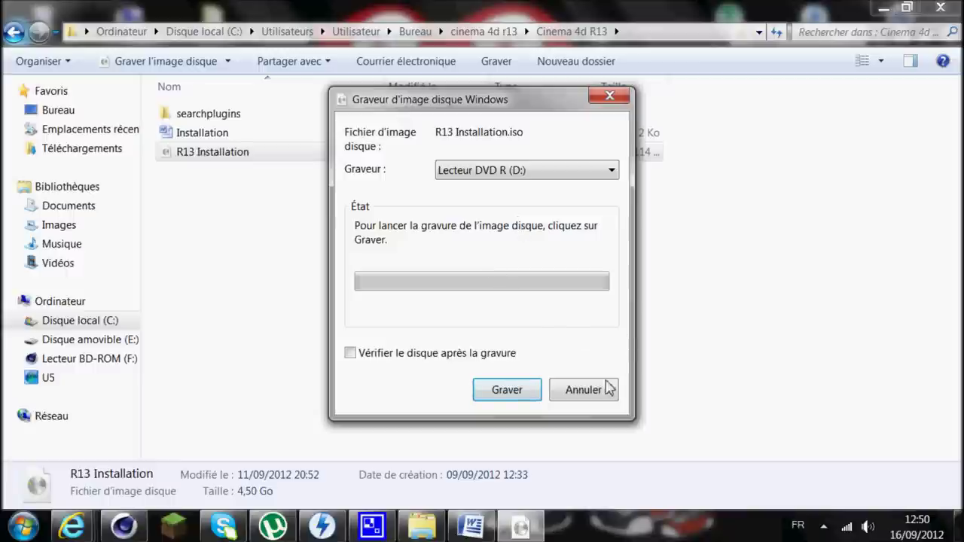
{"action": "left_click", "coordinate": [592, 399]}
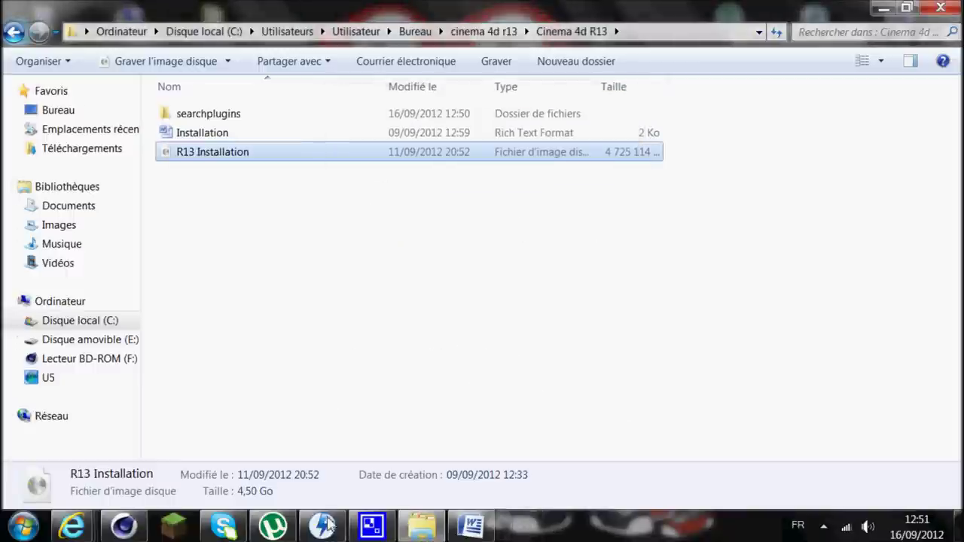
Step: Remove the existing DT-0 virtual drive in DAEMON Tools Lite
{"action": "left_click", "coordinate": [335, 526]}
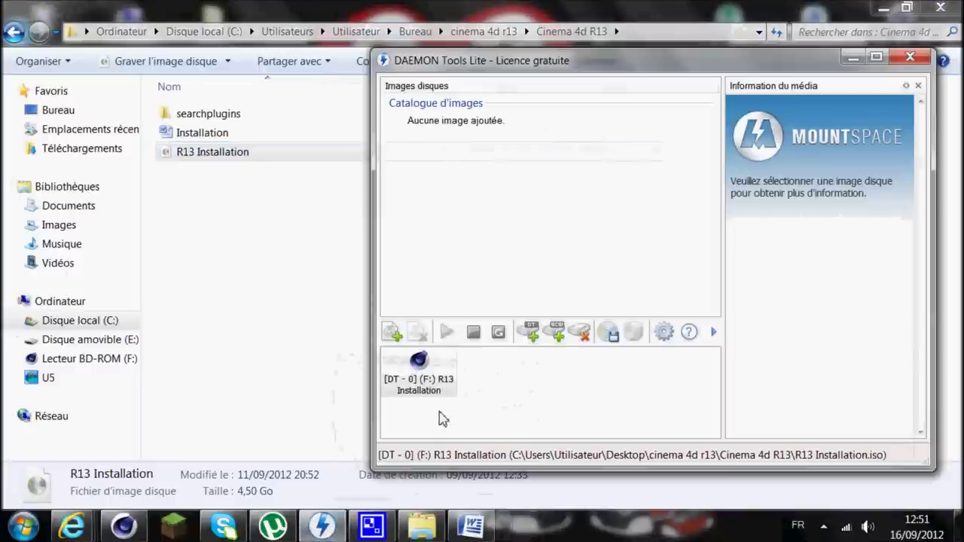
{"action": "right_click", "coordinate": [452, 361]}
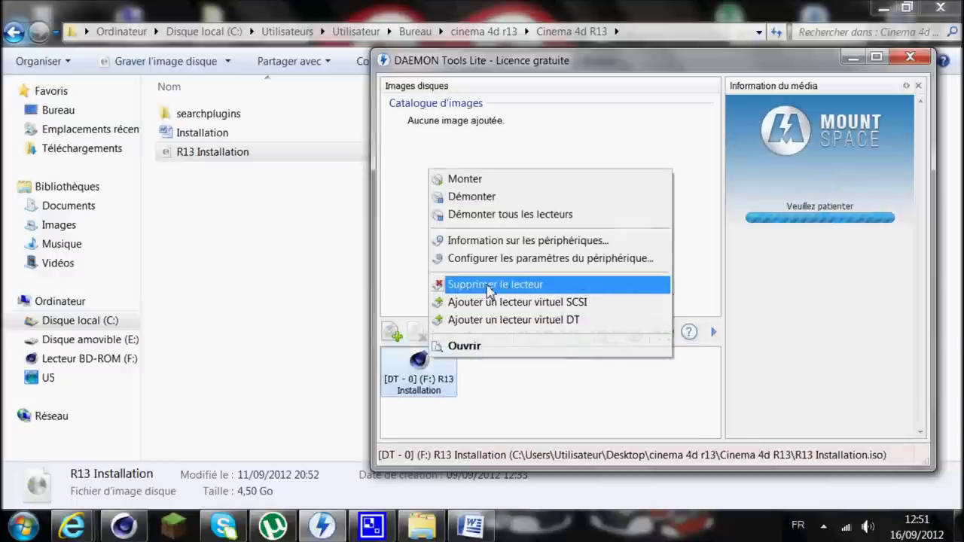
{"action": "left_click", "coordinate": [490, 285]}
{"action": "left_click", "coordinate": [721, 305]}
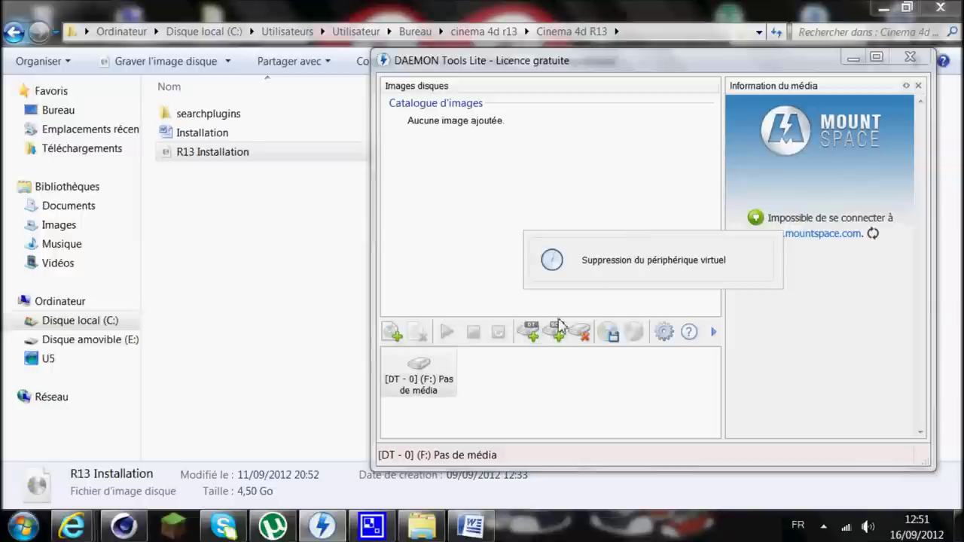
{"action": "left_click", "coordinate": [909, 56]}
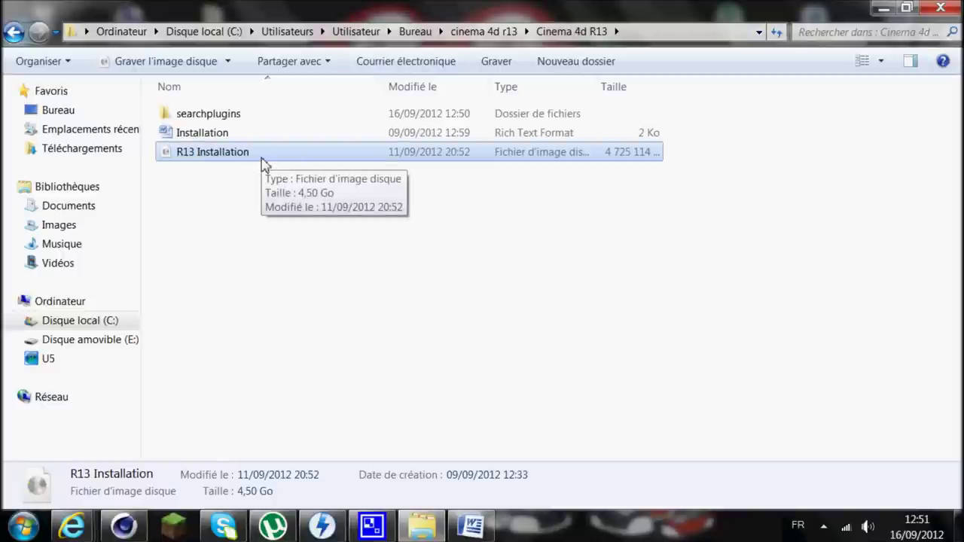
Step: Add R13 Installation.iso to the DAEMON Tools image catalog
{"action": "left_click", "coordinate": [320, 528]}
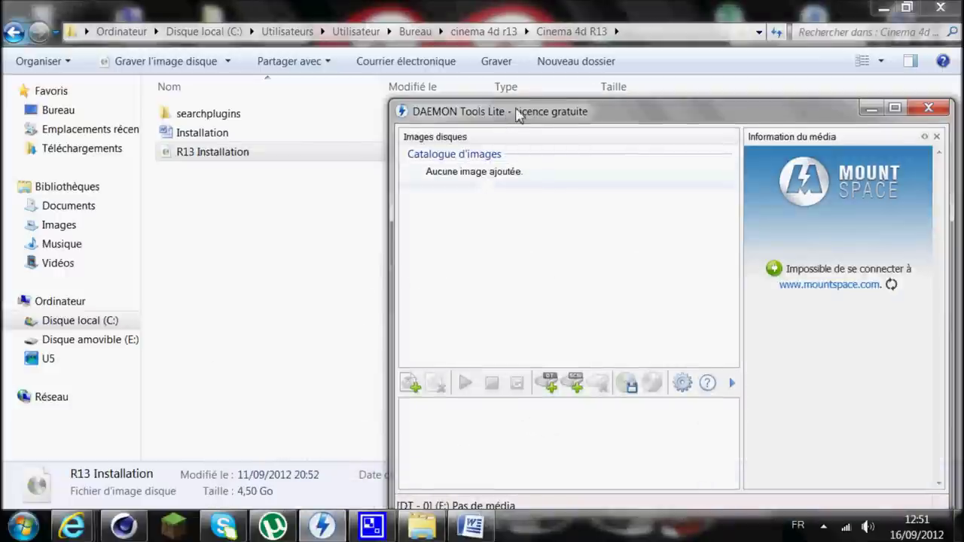
{"action": "left_click_drag", "start_coordinate": [510, 114], "coordinate": [491, 91]}
{"action": "left_click", "coordinate": [384, 363]}
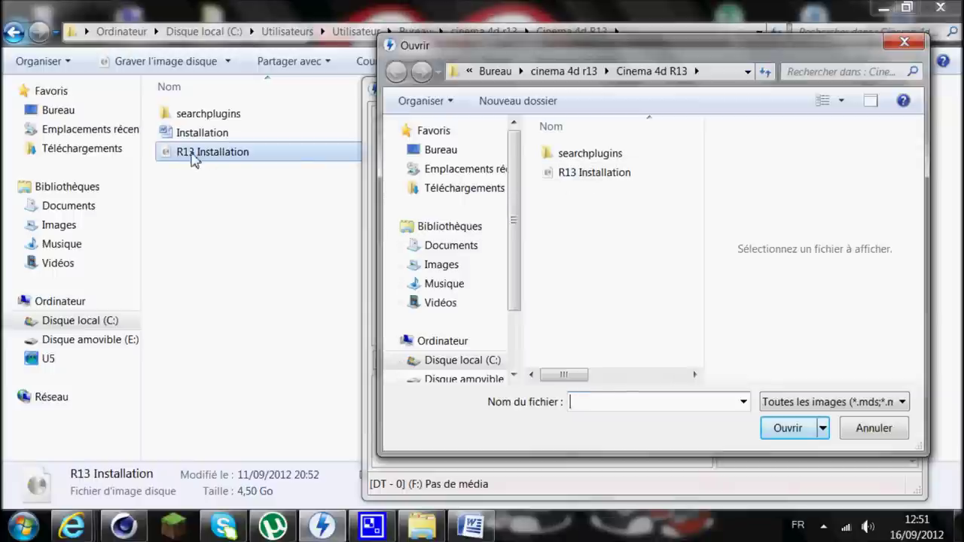
{"action": "double_click", "coordinate": [595, 172]}
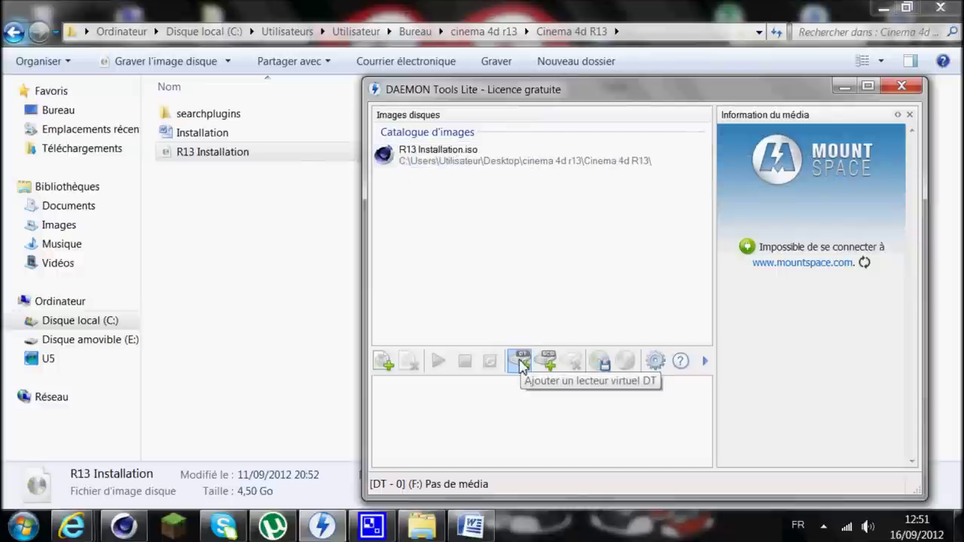
Step: Create a new DT virtual drive and mount R13 Installation.iso on it as F:
{"action": "left_click", "coordinate": [522, 362]}
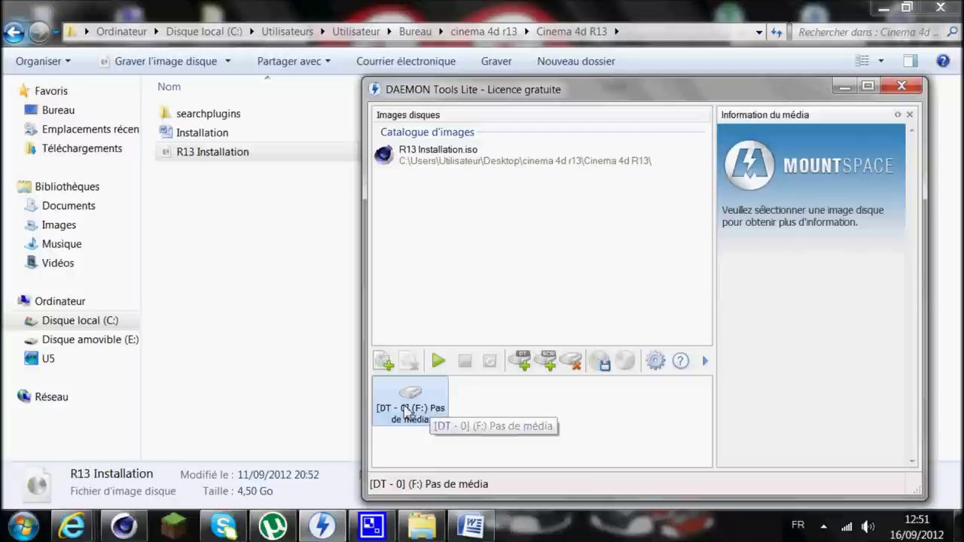
{"action": "double_click", "coordinate": [419, 409]}
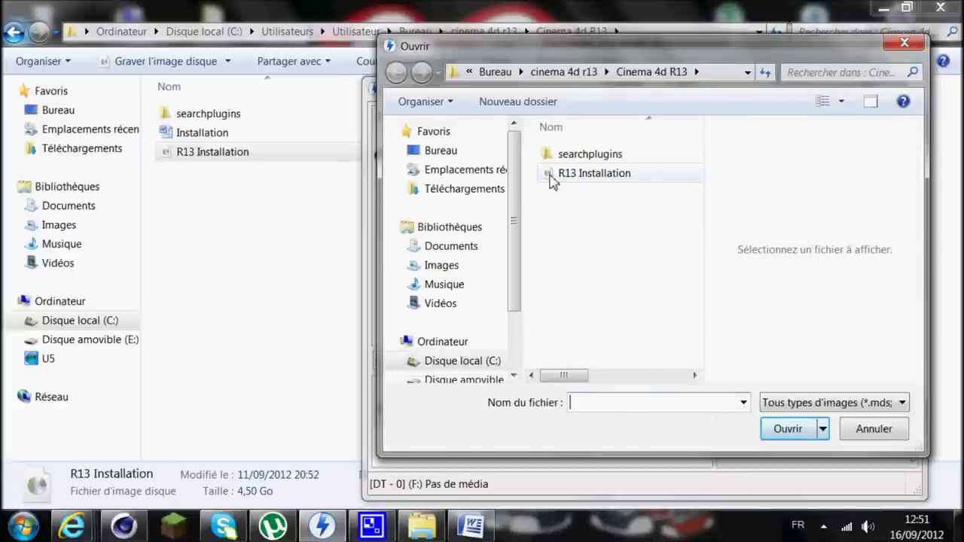
{"action": "double_click", "coordinate": [582, 174]}
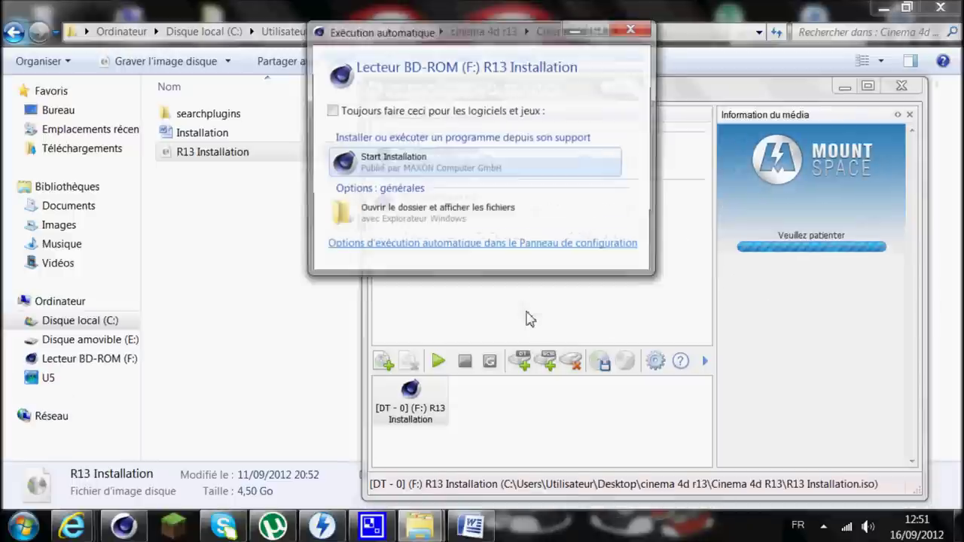
Step: Move the DAEMON Tools and AutoPlay windows aside and open the R13 Installation disc image
{"action": "left_click", "coordinate": [853, 89]}
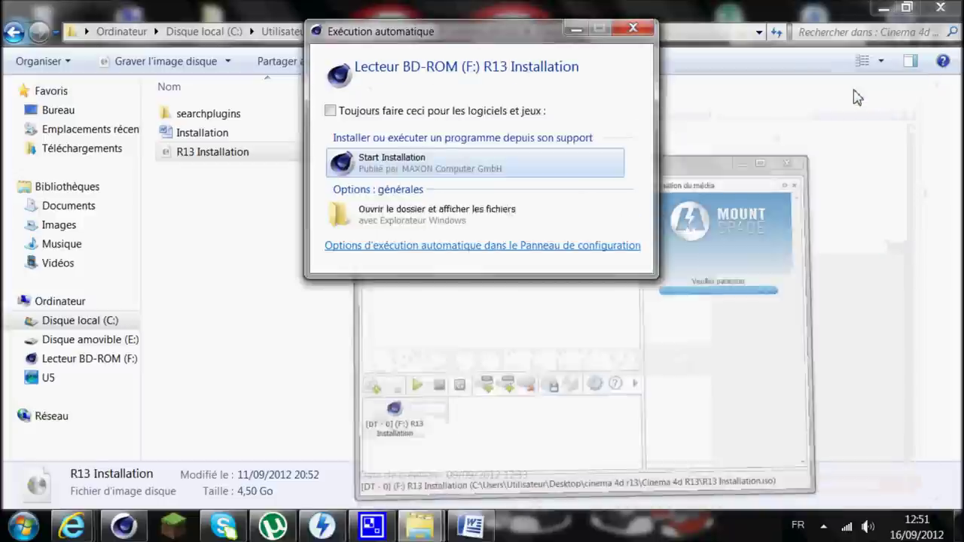
{"action": "mouse_move", "coordinate": [557, 37]}
{"action": "left_mouse_down"}
{"action": "mouse_move", "coordinate": [759, 152]}
{"action": "mouse_move", "coordinate": [690, 184]}
{"action": "left_mouse_up"}
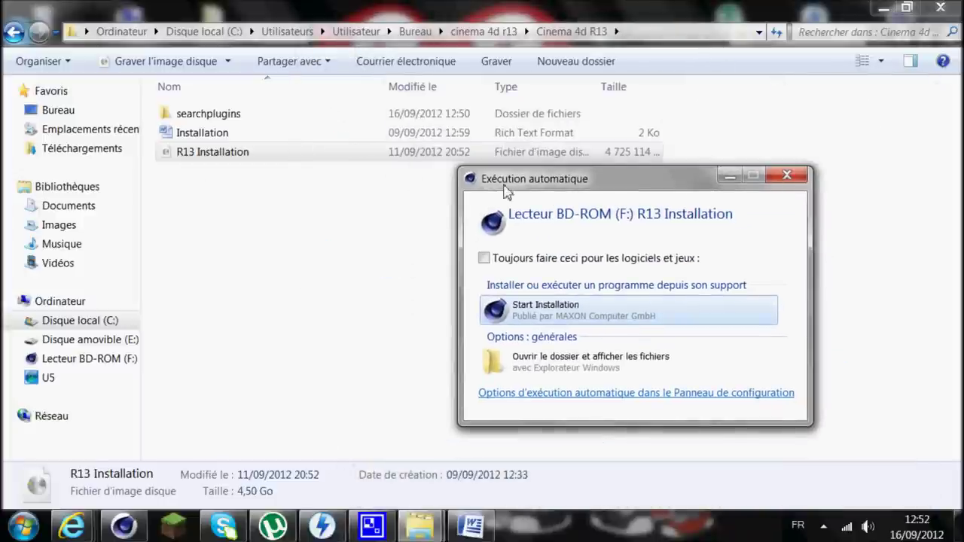
{"action": "left_click", "coordinate": [210, 156]}
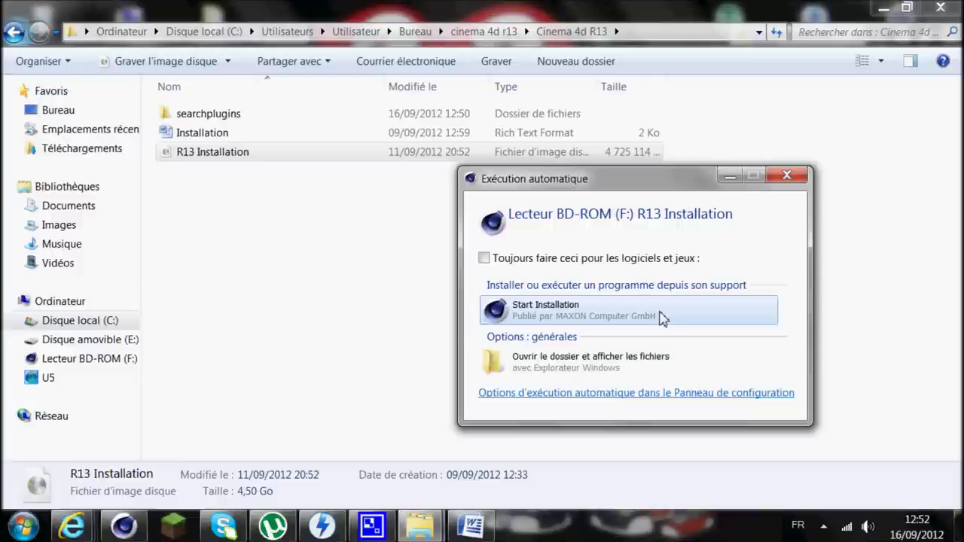
{"action": "left_click", "coordinate": [193, 159]}
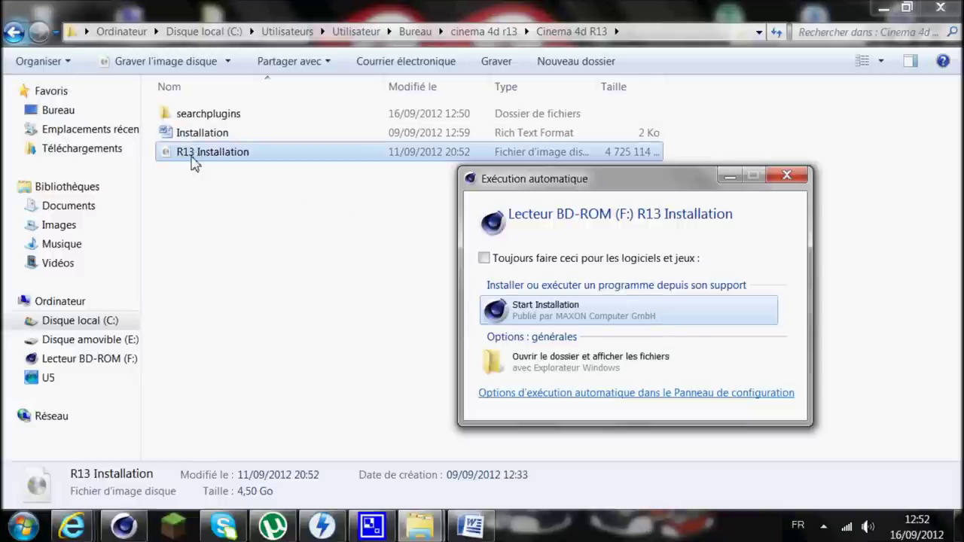
{"action": "double_click", "coordinate": [193, 154]}
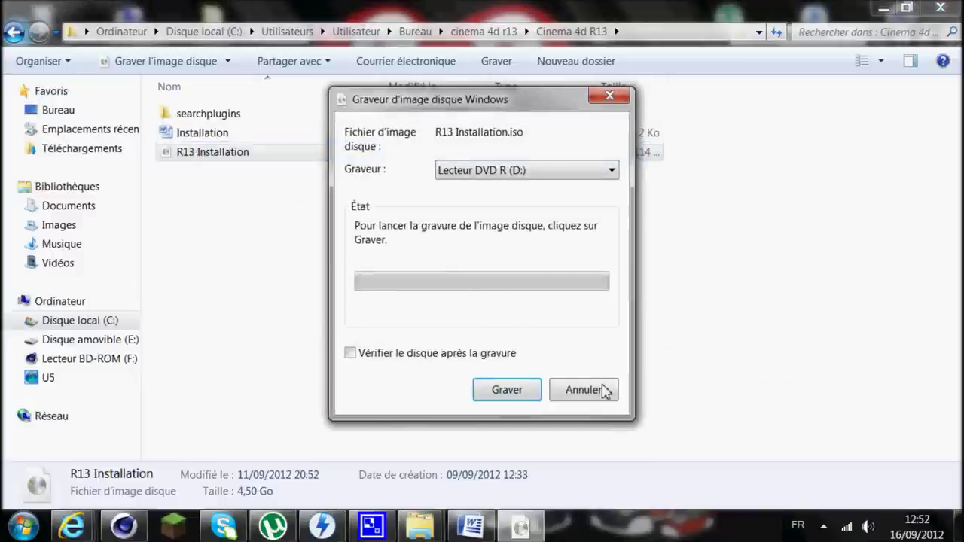
Step: Cancel the accidental disc burn and start the installation from the AutoPlay prompt
{"action": "left_click", "coordinate": [605, 390]}
{"action": "left_click", "coordinate": [321, 525]}
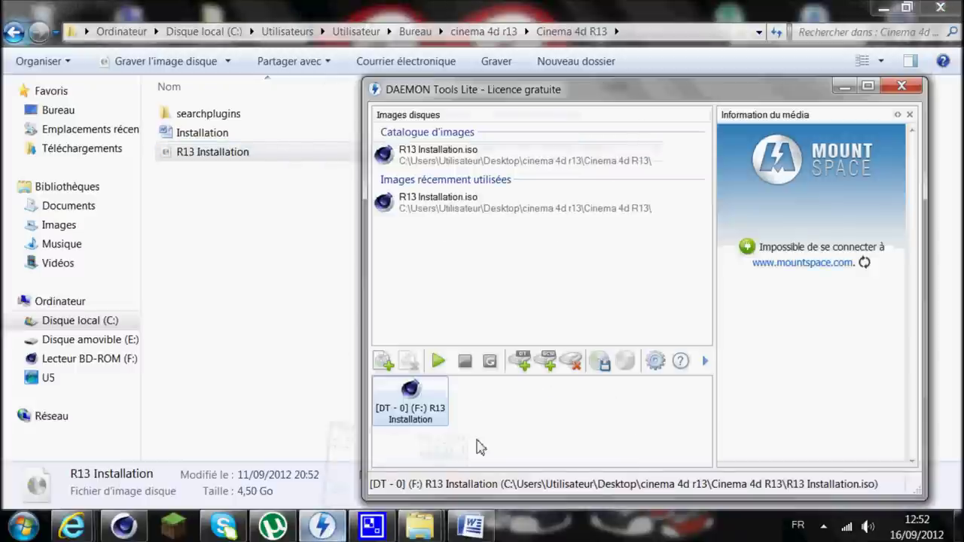
{"action": "mouse_move", "coordinate": [419, 526]}
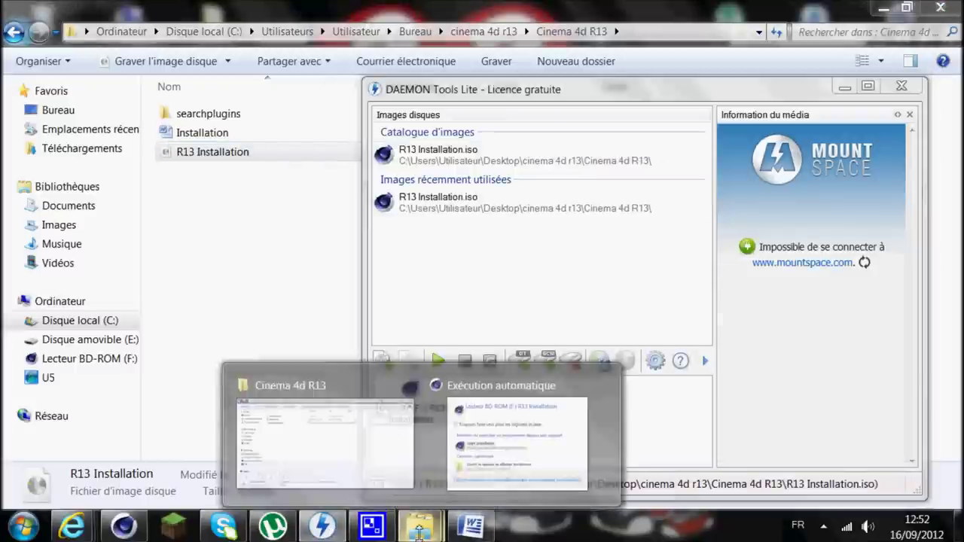
{"action": "left_click", "coordinate": [510, 451]}
{"action": "left_click", "coordinate": [844, 86]}
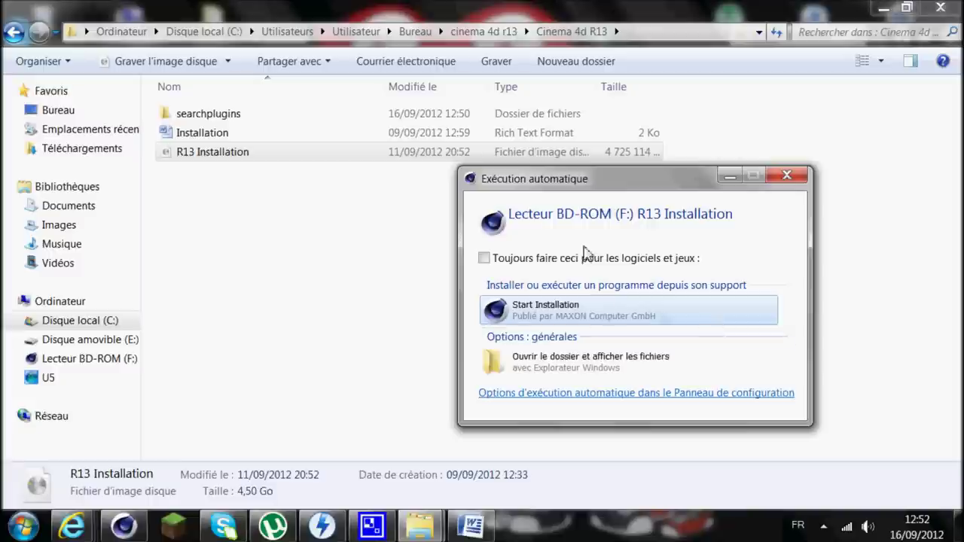
{"action": "left_click_drag", "start_coordinate": [668, 181], "coordinate": [517, 117]}
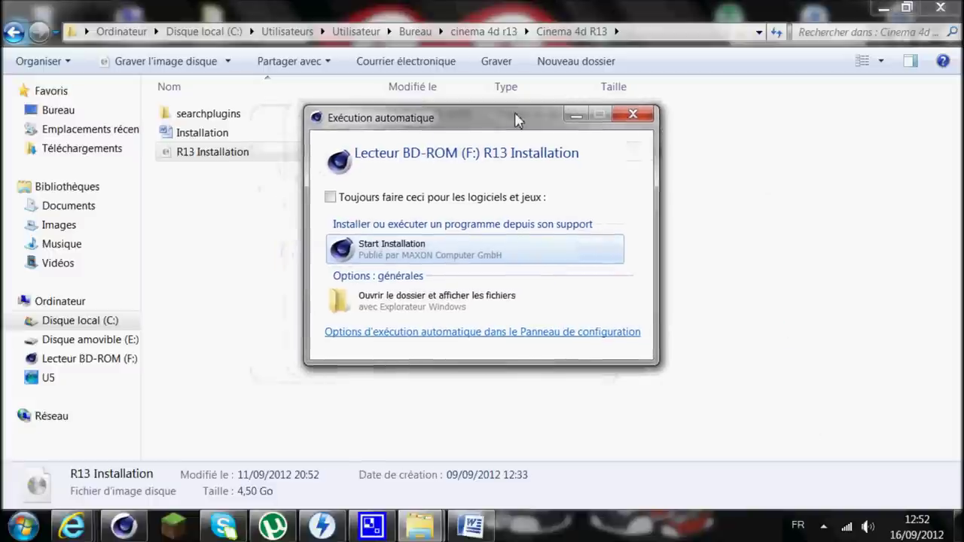
{"action": "left_click", "coordinate": [402, 251]}
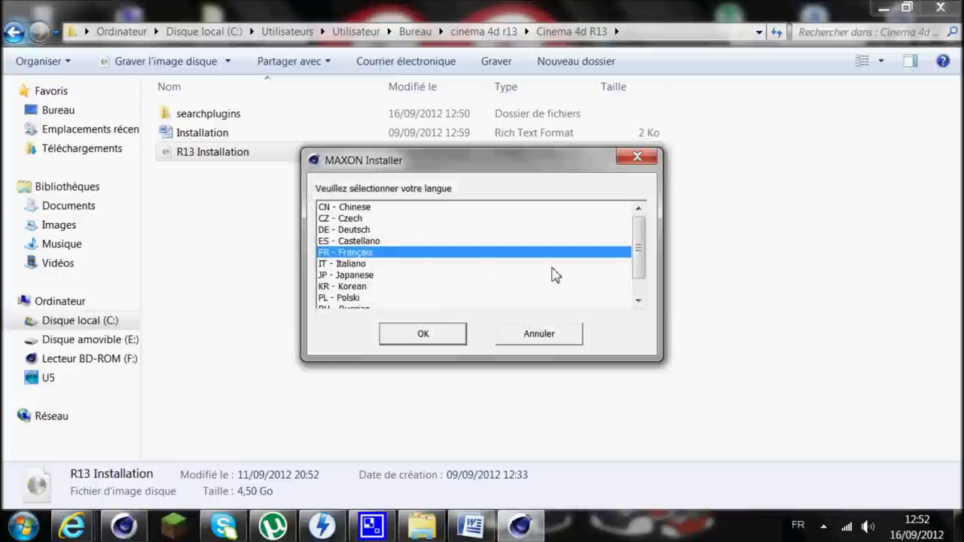
Step: Confirm FR - Français as the installer language and continue past the welcome notes
{"action": "left_click", "coordinate": [446, 339]}
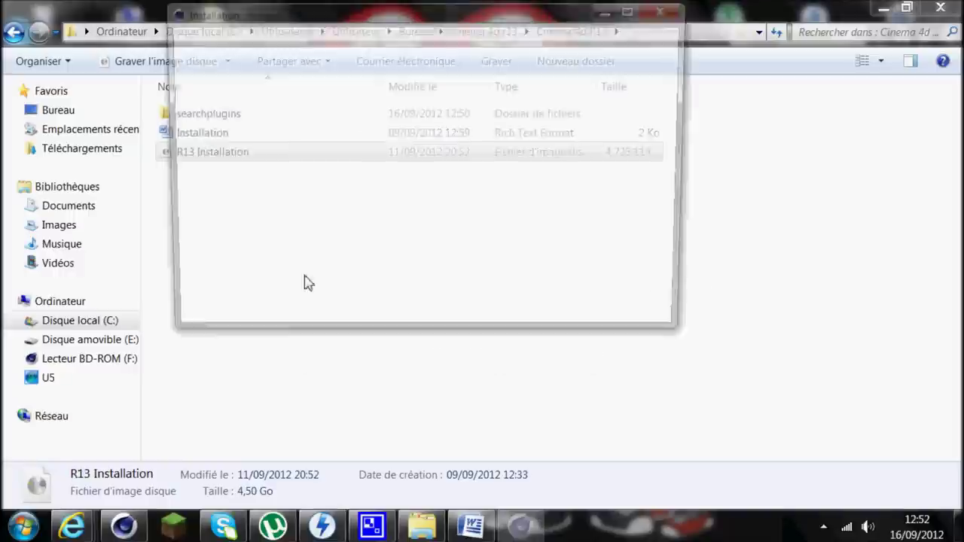
{"action": "left_click_drag", "start_coordinate": [500, 17], "coordinate": [527, 57]}
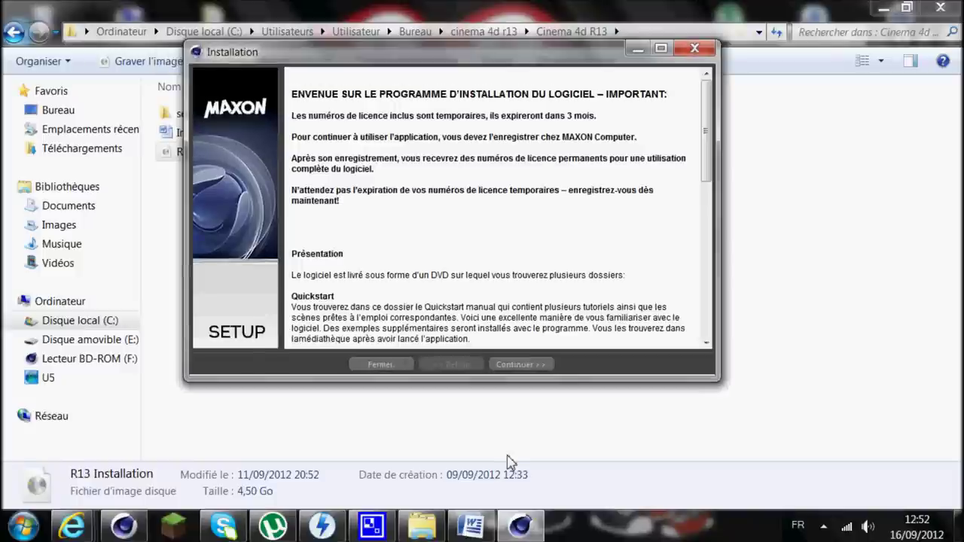
{"action": "left_click", "coordinate": [520, 365]}
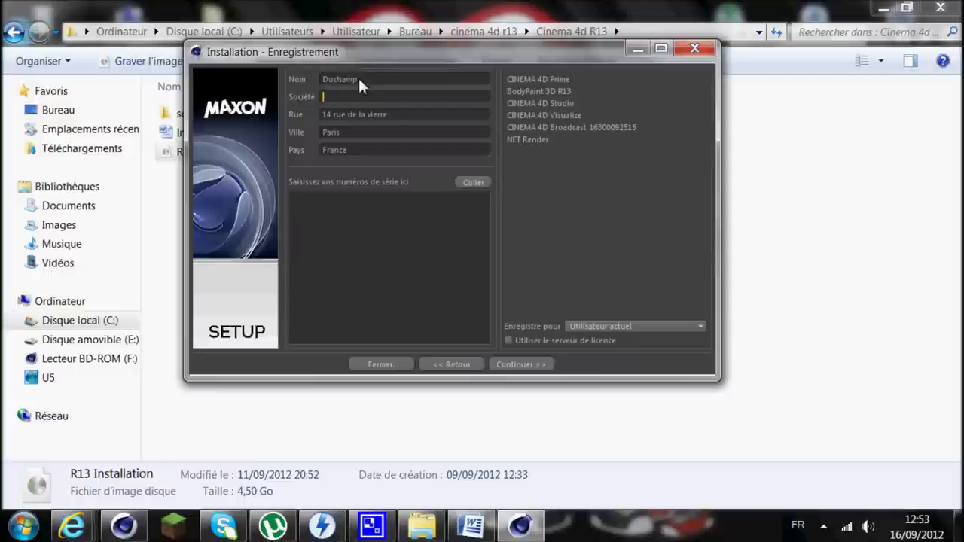
Step: Check the prefilled registration address fields, then copy the six serial numbers from the Word notes
{"action": "left_click", "coordinate": [378, 114]}
{"action": "left_click", "coordinate": [371, 134]}
{"action": "left_click", "coordinate": [372, 150]}
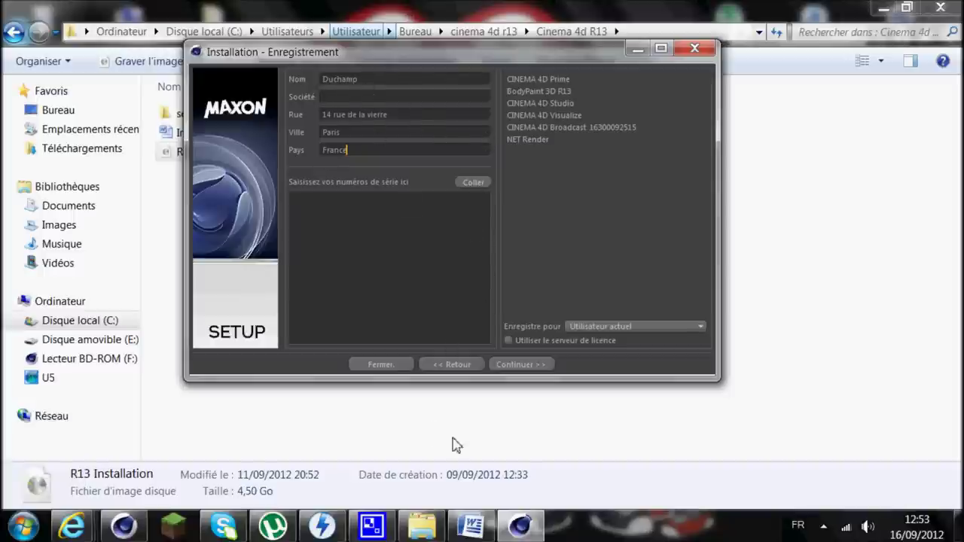
{"action": "left_click", "coordinate": [471, 526]}
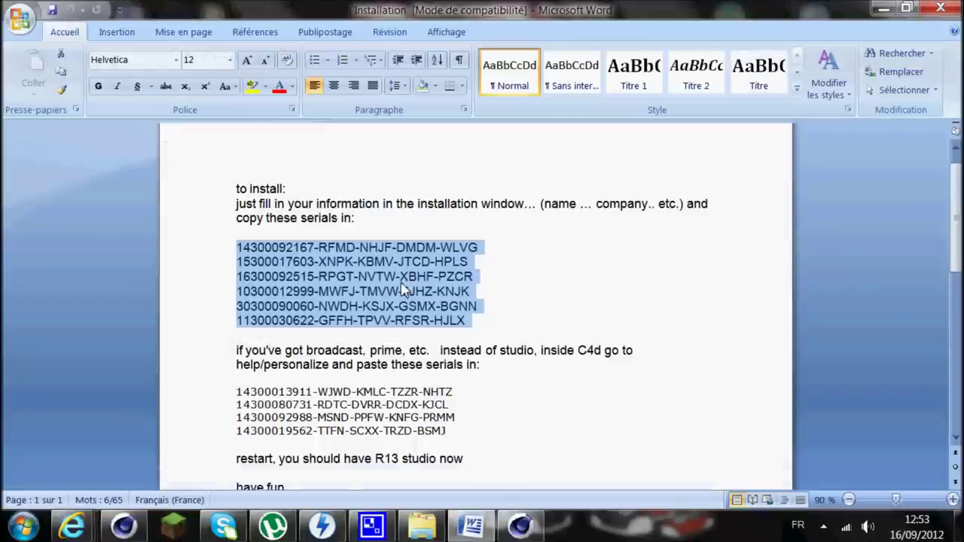
{"action": "right_click", "coordinate": [396, 293]}
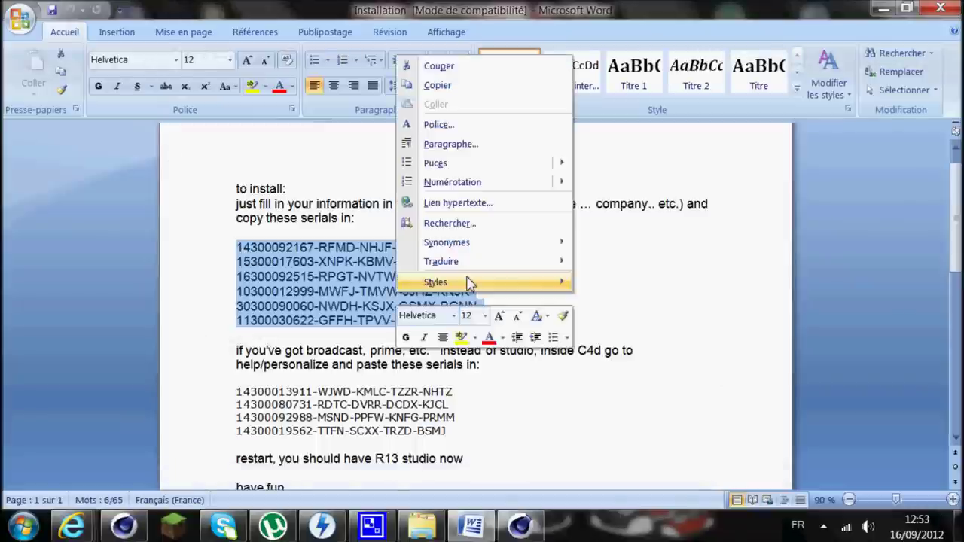
{"action": "left_click", "coordinate": [435, 85]}
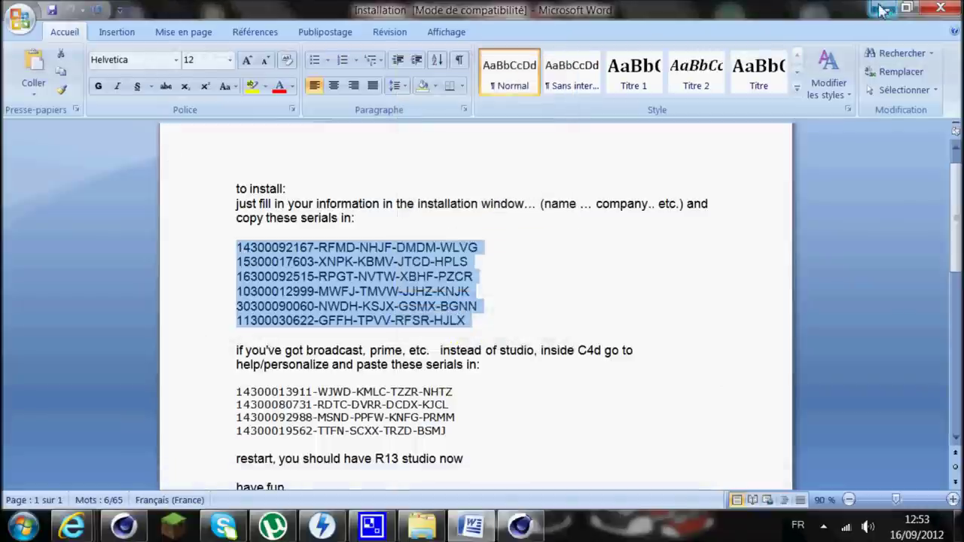
Step: Paste the six serials into the installer's serial box and continue past registration
{"action": "left_click", "coordinate": [877, 11]}
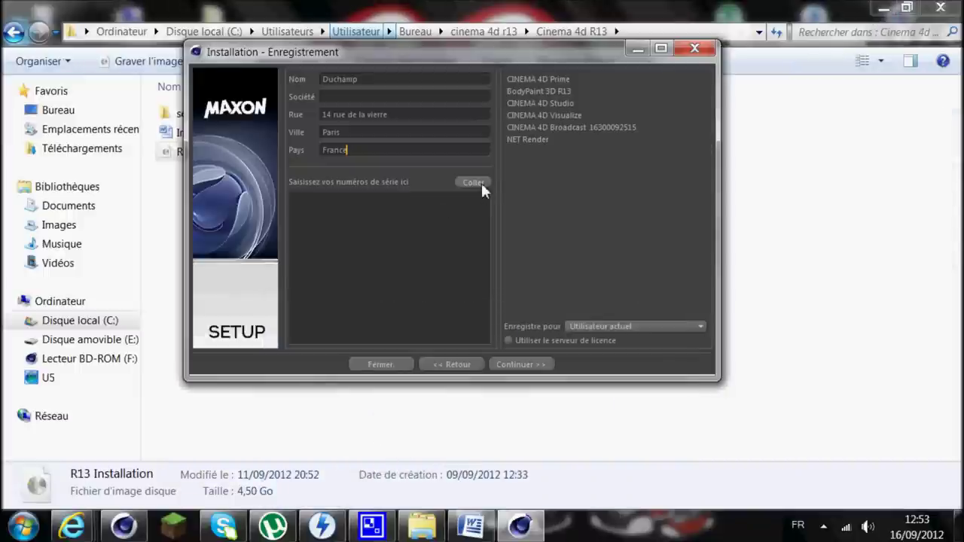
{"action": "left_click", "coordinate": [473, 182]}
{"action": "left_click_drag", "start_coordinate": [400, 265], "coordinate": [291, 194]}
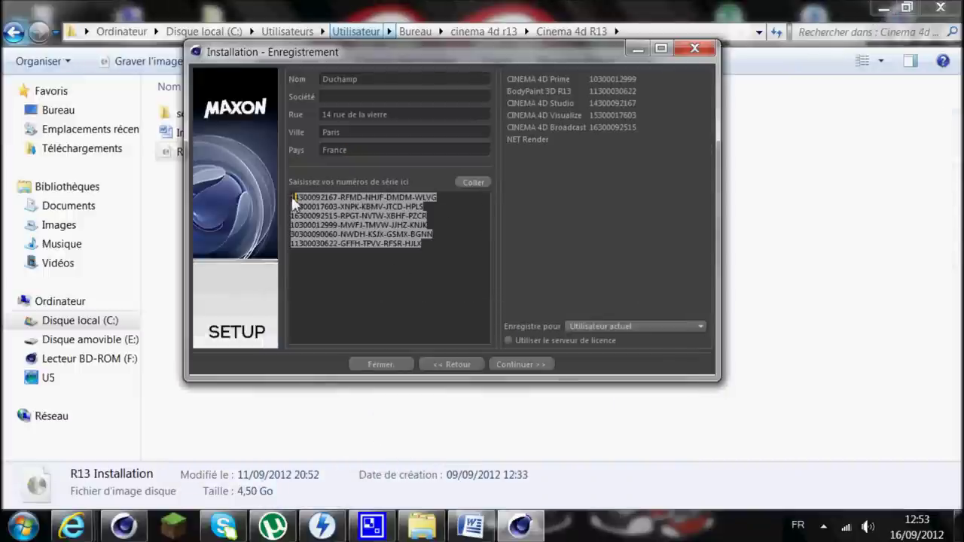
{"action": "left_click", "coordinate": [482, 300]}
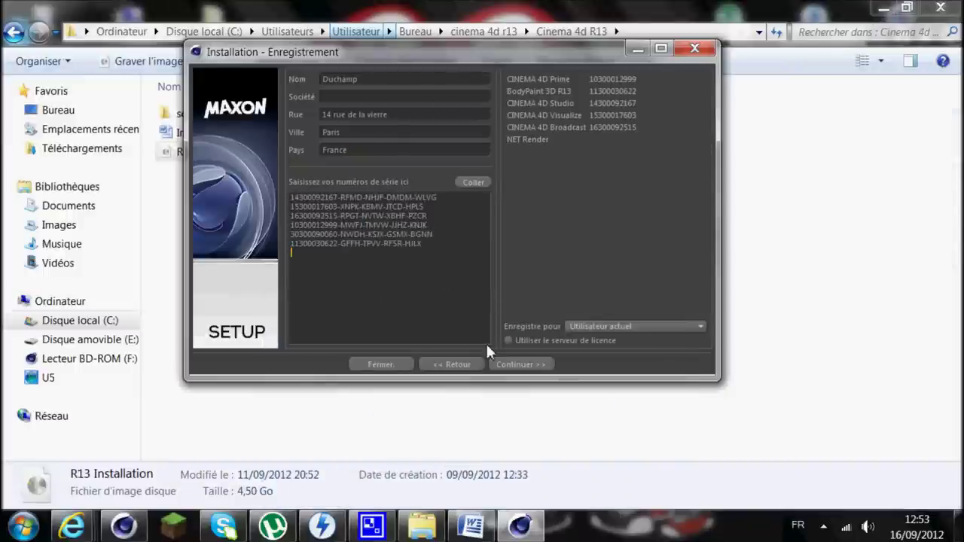
{"action": "left_click", "coordinate": [539, 366]}
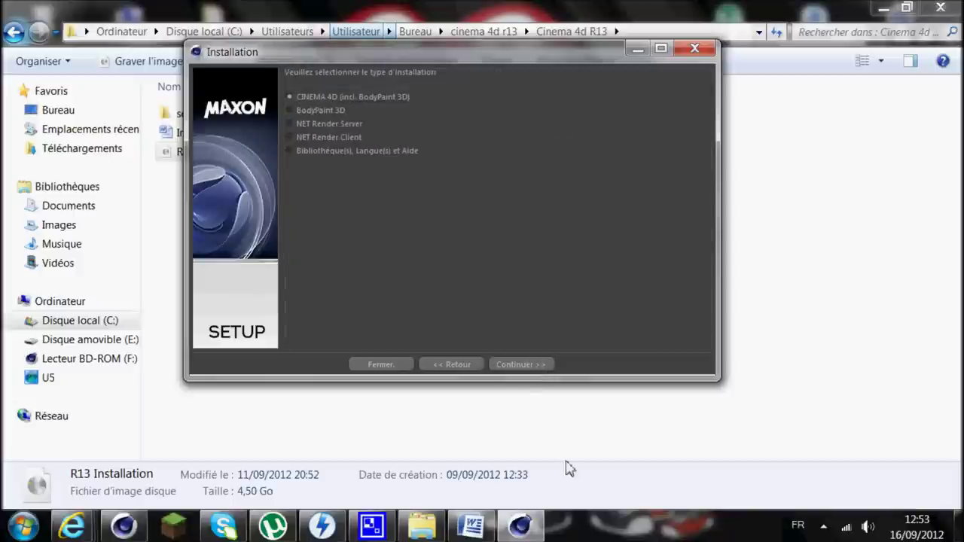
Step: Choose the CINEMA 4D (incl. BodyPaint 3D) install type and accept the licence agreement
{"action": "left_click", "coordinate": [521, 365]}
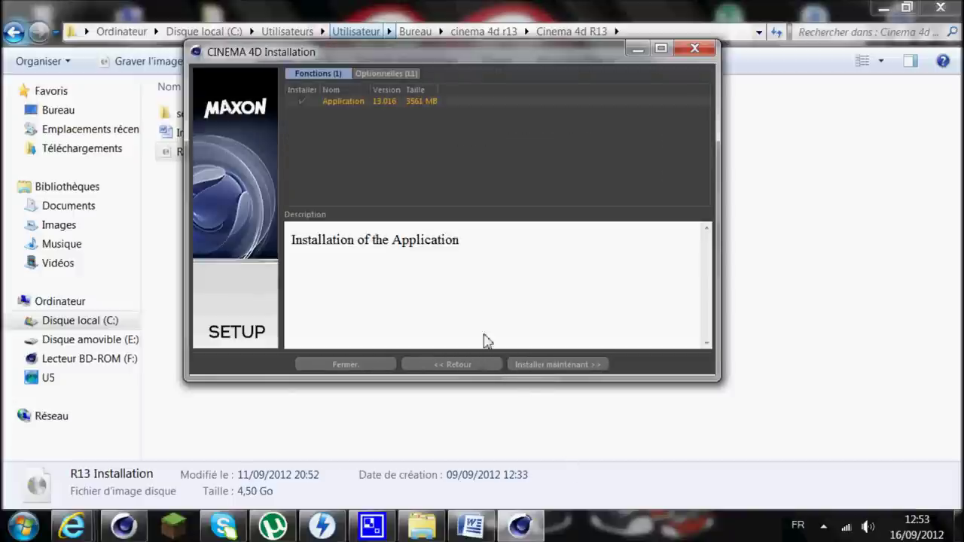
{"action": "left_click", "coordinate": [545, 367]}
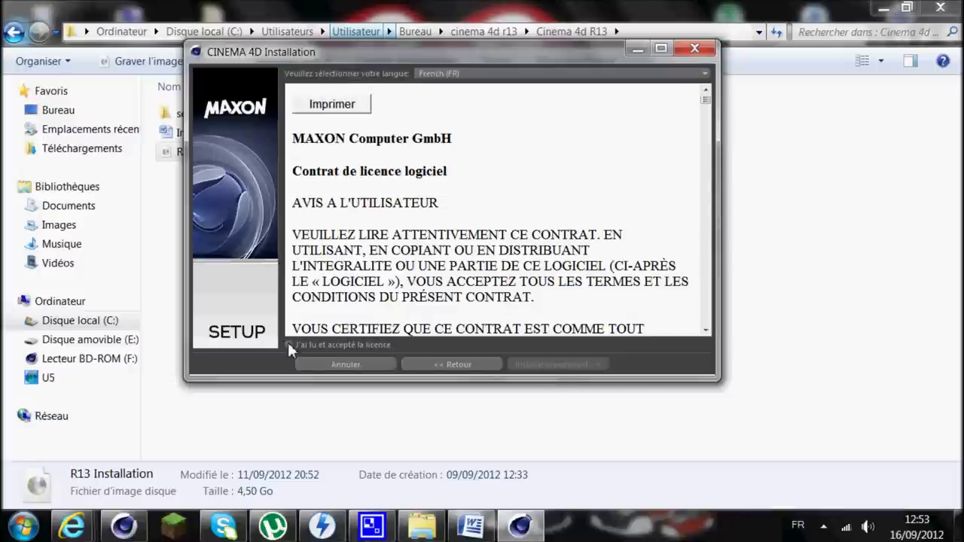
{"action": "left_click", "coordinate": [290, 344]}
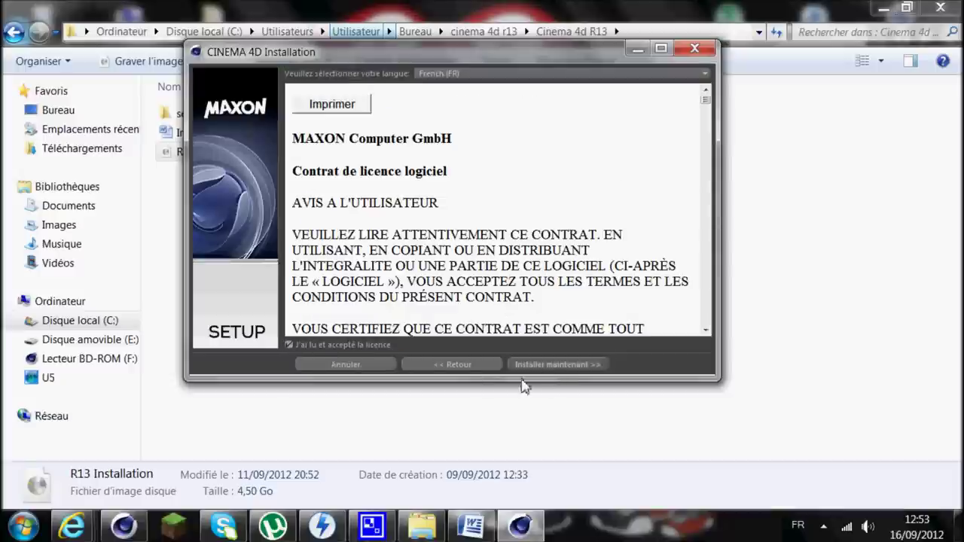
{"action": "left_click", "coordinate": [569, 365]}
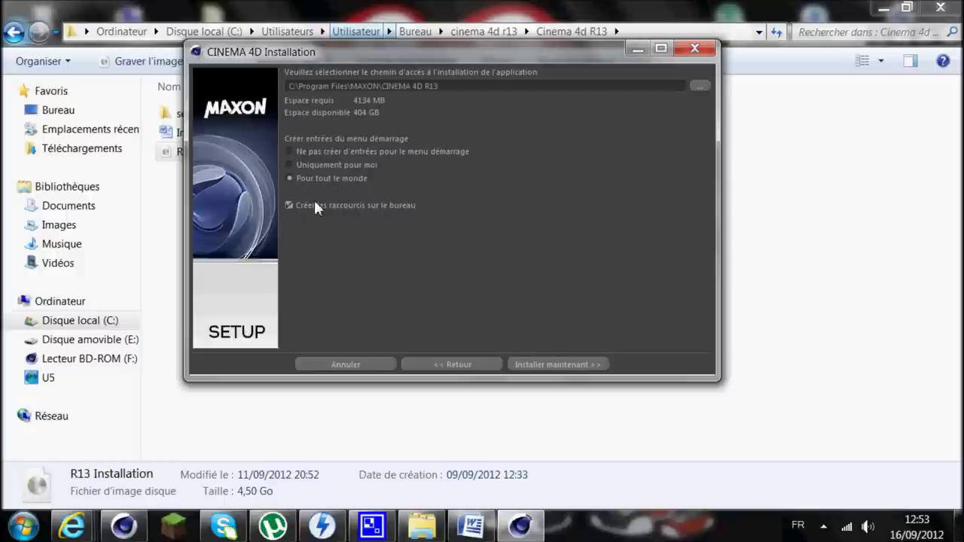
Step: Set the install folder to the desktop's 'cinema 4d r13' folder and confirm starting the installation
{"action": "left_click", "coordinate": [707, 87]}
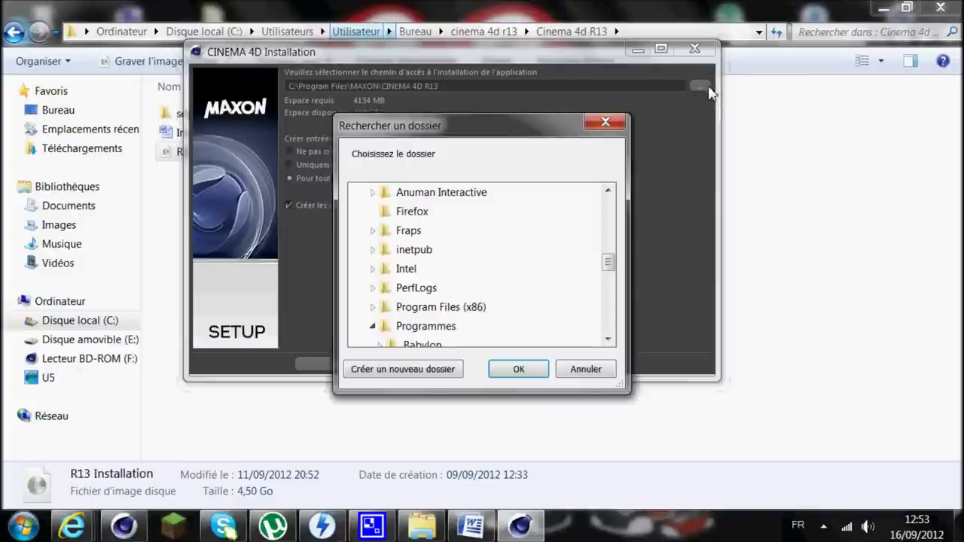
{"action": "left_click_drag", "start_coordinate": [611, 209], "coordinate": [599, 251]}
{"action": "scroll", "coordinate": [600, 252], "scroll_direction": "down", "scroll_amount": 10}
{"action": "scroll", "coordinate": [599, 286], "scroll_direction": "down", "scroll_amount": 10}
{"action": "scroll", "coordinate": [588, 328], "scroll_direction": "down", "scroll_amount": 5}
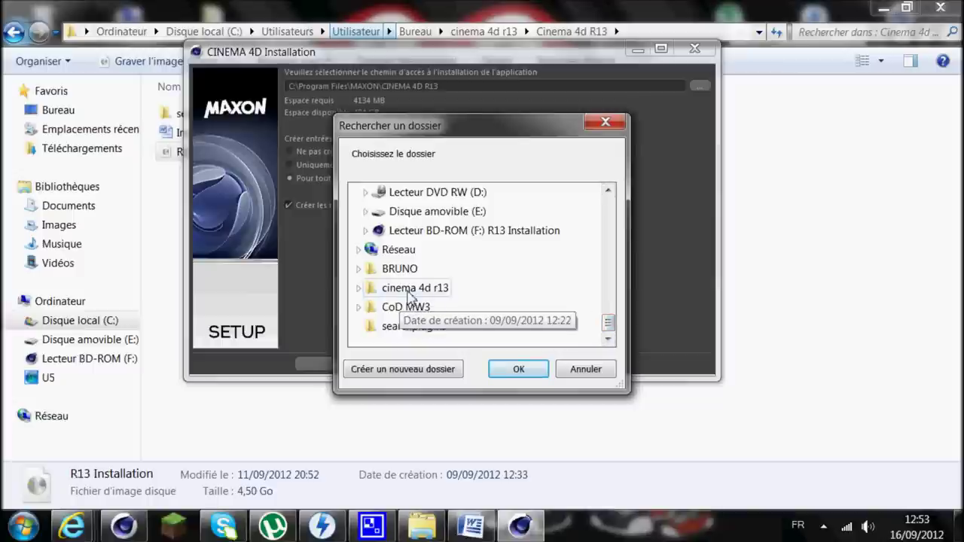
{"action": "left_click", "coordinate": [413, 290]}
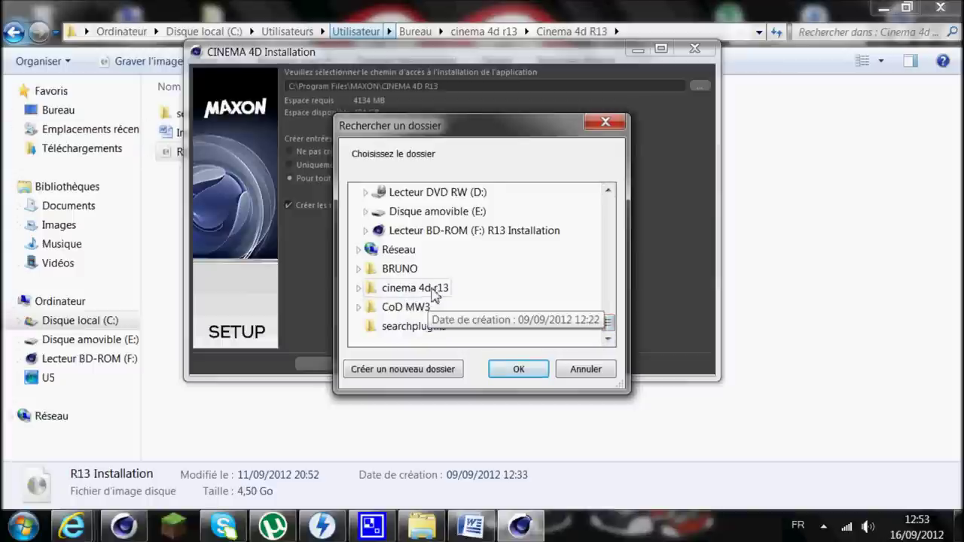
{"action": "left_click", "coordinate": [536, 375]}
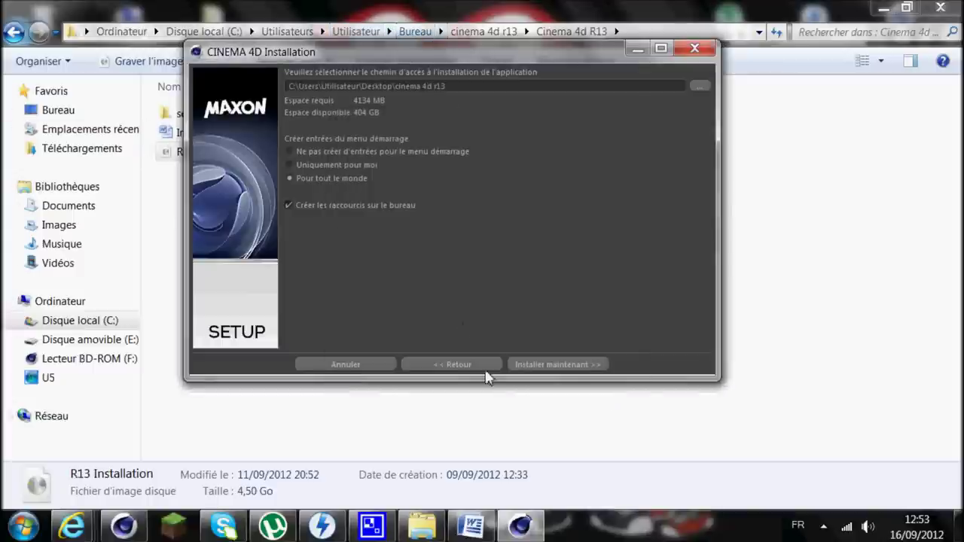
{"action": "left_click", "coordinate": [549, 368]}
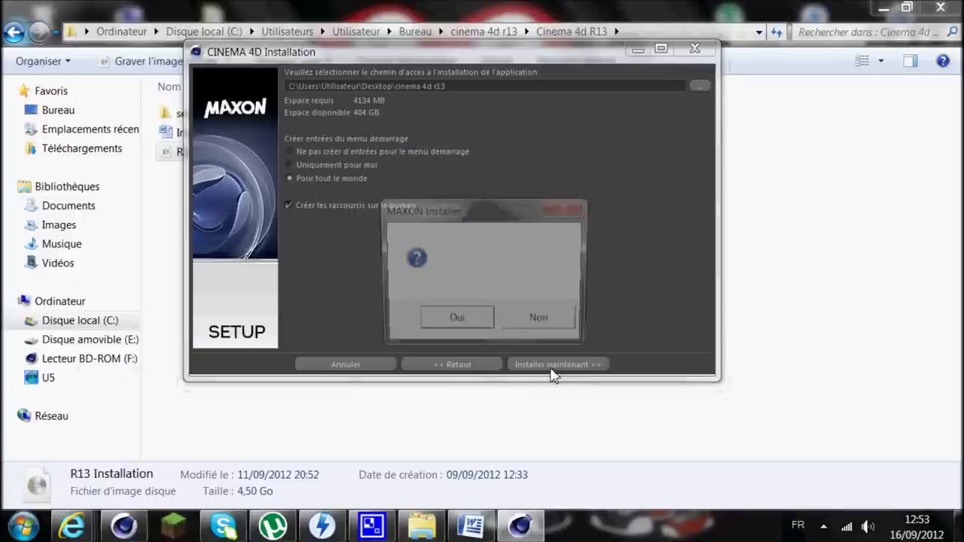
{"action": "left_click", "coordinate": [475, 324]}
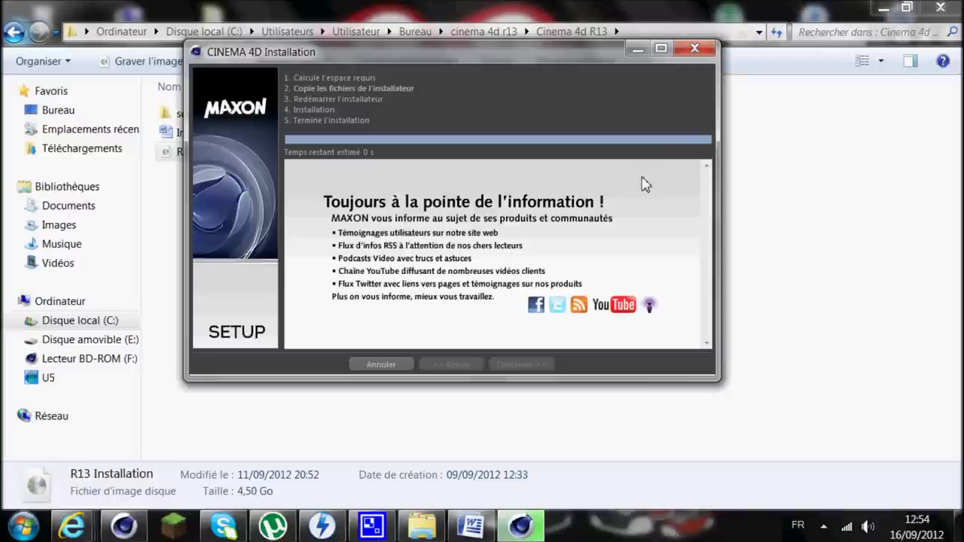
Step: Close the finished installer and dismiss the cancel-installation prompt
{"action": "left_click", "coordinate": [691, 49]}
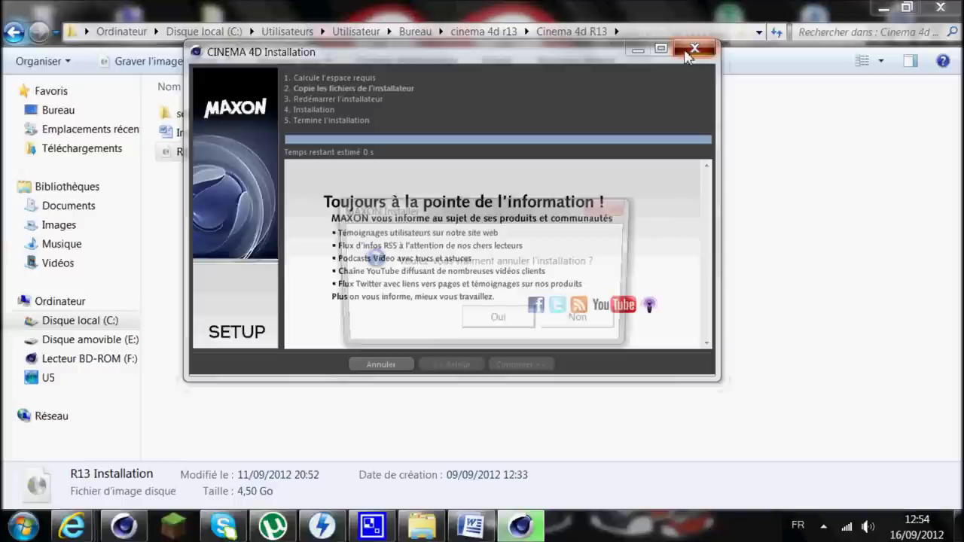
{"action": "left_click", "coordinate": [503, 329]}
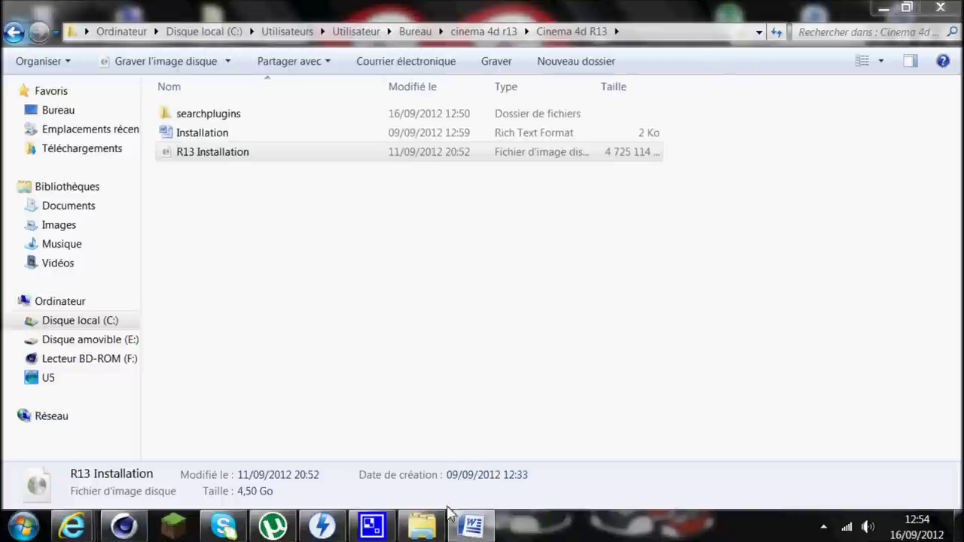
Step: Bring Cinema 4D forward, orbit the empty Perspective view, and switch to the four-view layout
{"action": "left_click", "coordinate": [140, 533]}
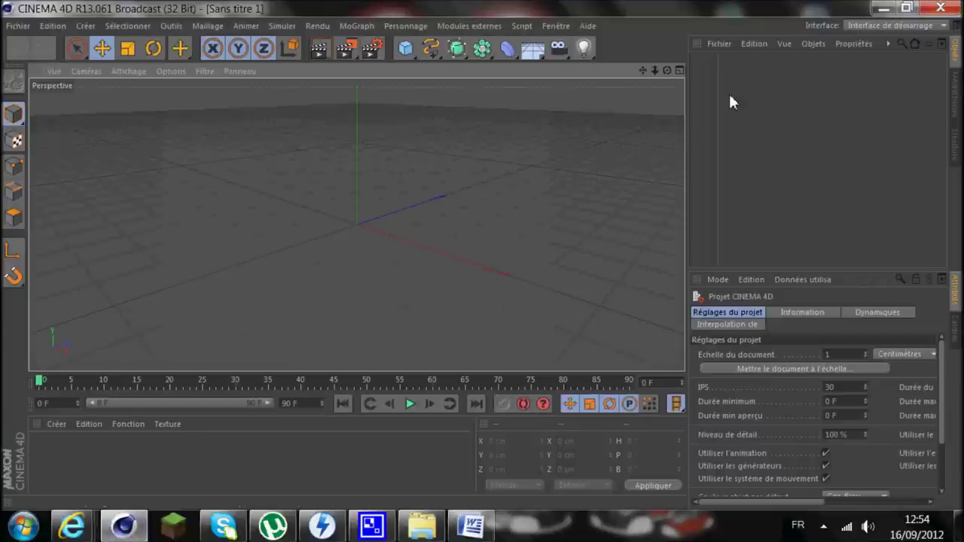
{"action": "left_click_drag", "start_coordinate": [226, 216], "coordinate": [575, 201], "text": "alt"}
{"action": "mouse_move", "coordinate": [430, 210]}
{"action": "left_mouse_down", "text": "alt"}
{"action": "mouse_move", "coordinate": [390, 241]}
{"action": "mouse_move", "coordinate": [363, 230]}
{"action": "mouse_move", "coordinate": [374, 248]}
{"action": "mouse_move", "coordinate": [424, 250]}
{"action": "mouse_move", "coordinate": [381, 247]}
{"action": "left_mouse_up", "text": "alt"}
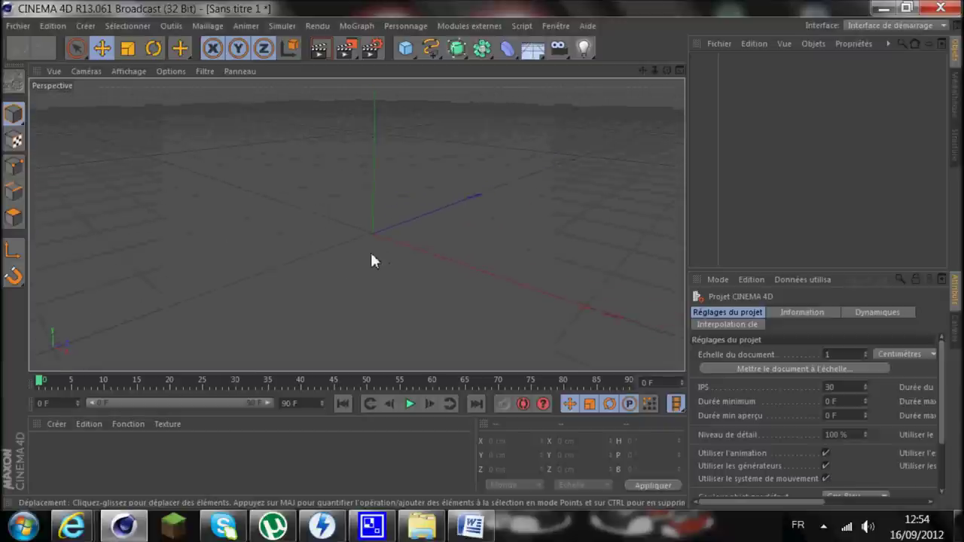
{"action": "middle_click", "coordinate": [379, 230]}
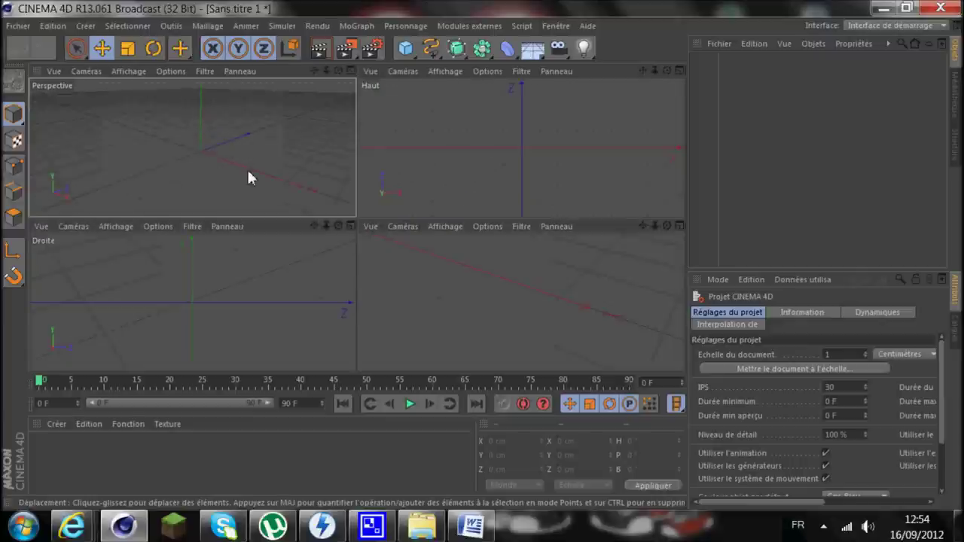
{"action": "key", "text": "F1"}
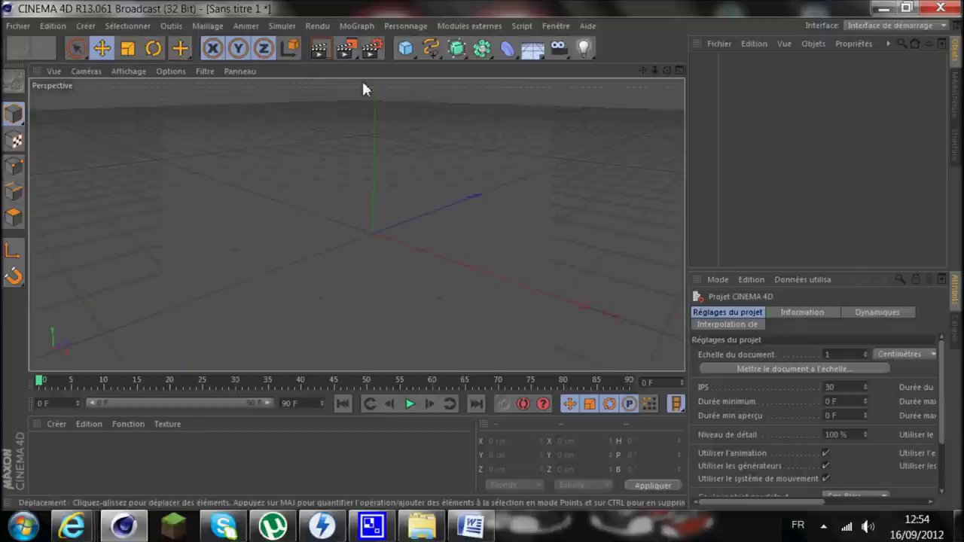
{"action": "scroll", "coordinate": [365, 187], "scroll_direction": "down", "scroll_amount": 2}
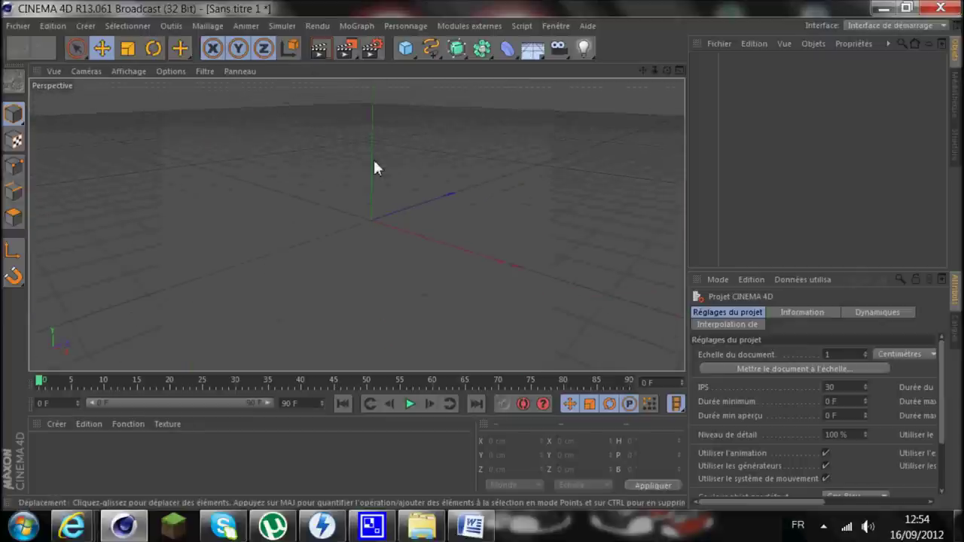
{"action": "scroll", "coordinate": [373, 158], "scroll_direction": "down", "scroll_amount": 2}
{"action": "scroll", "coordinate": [375, 160], "scroll_direction": "down", "scroll_amount": 1}
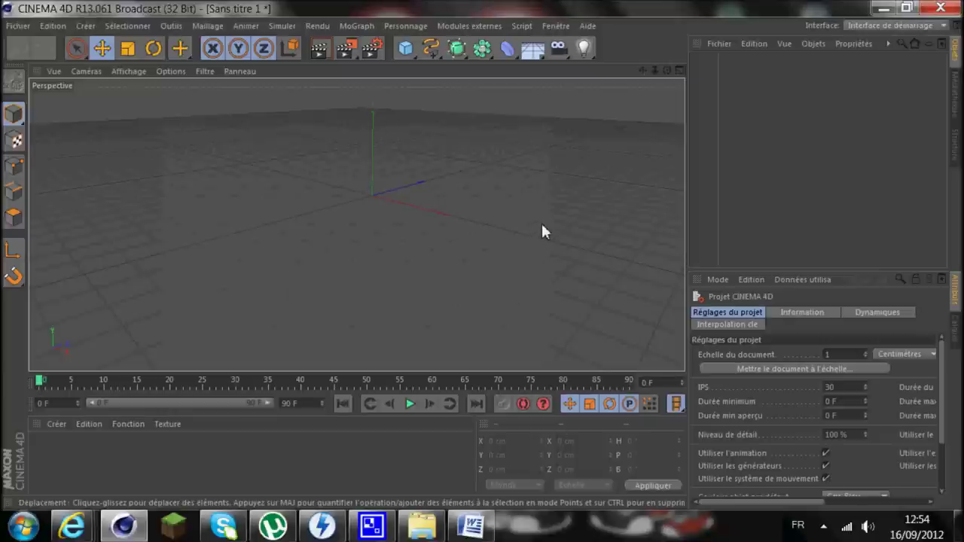
{"action": "mouse_move", "coordinate": [470, 269]}
{"action": "left_mouse_down", "text": "alt"}
{"action": "mouse_move", "coordinate": [449, 237]}
{"action": "mouse_move", "coordinate": [345, 174]}
{"action": "mouse_move", "coordinate": [358, 177]}
{"action": "left_mouse_up", "text": "alt"}
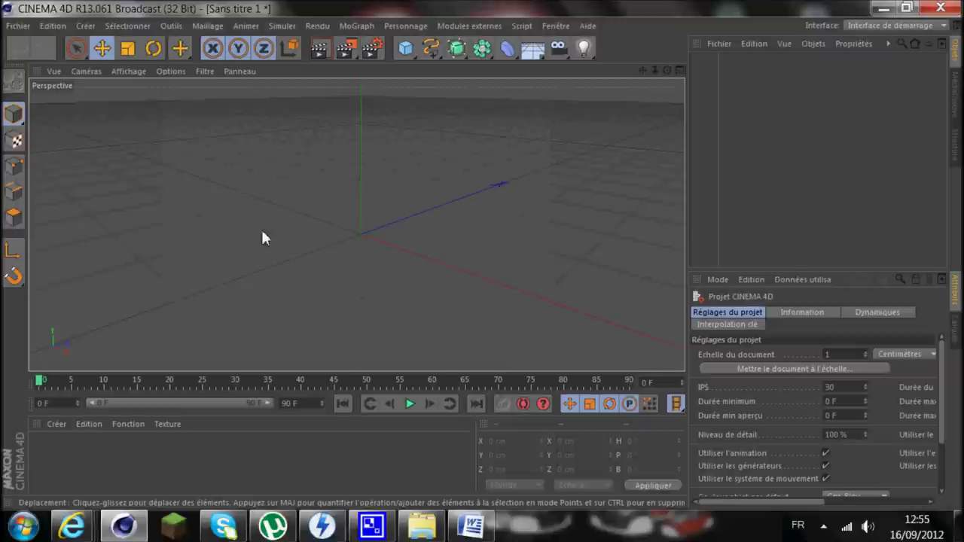
{"action": "middle_click_drag", "start_coordinate": [417, 249], "coordinate": [424, 248], "text": "alt"}
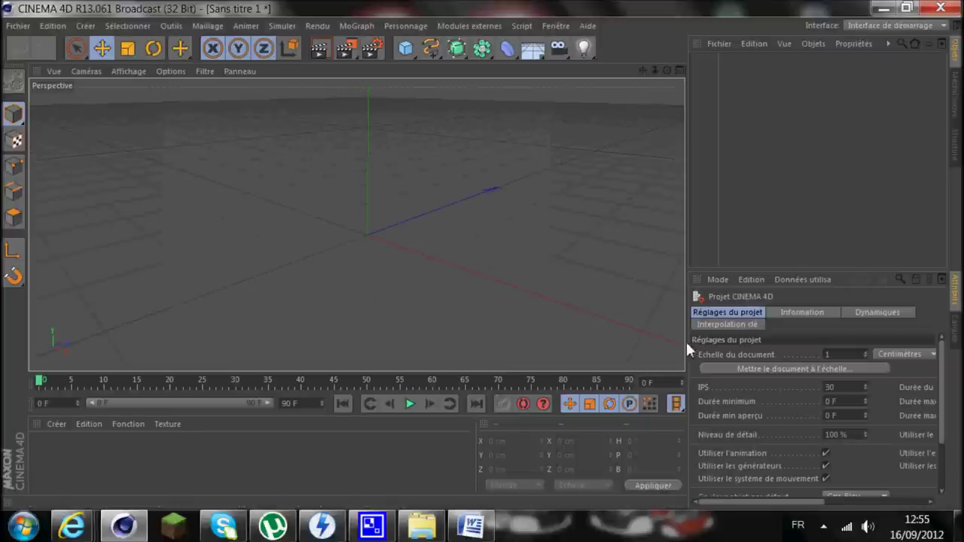